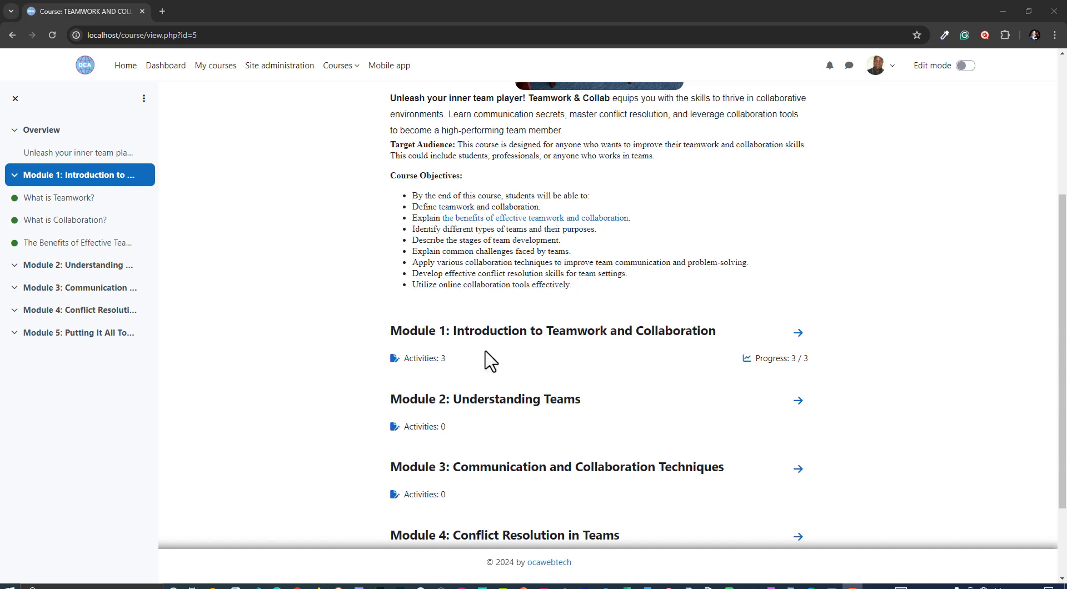
Turn on edit mode and add a Book resource to Module 2: Understanding Teams
{"action": "left_click", "coordinate": [966, 65]}
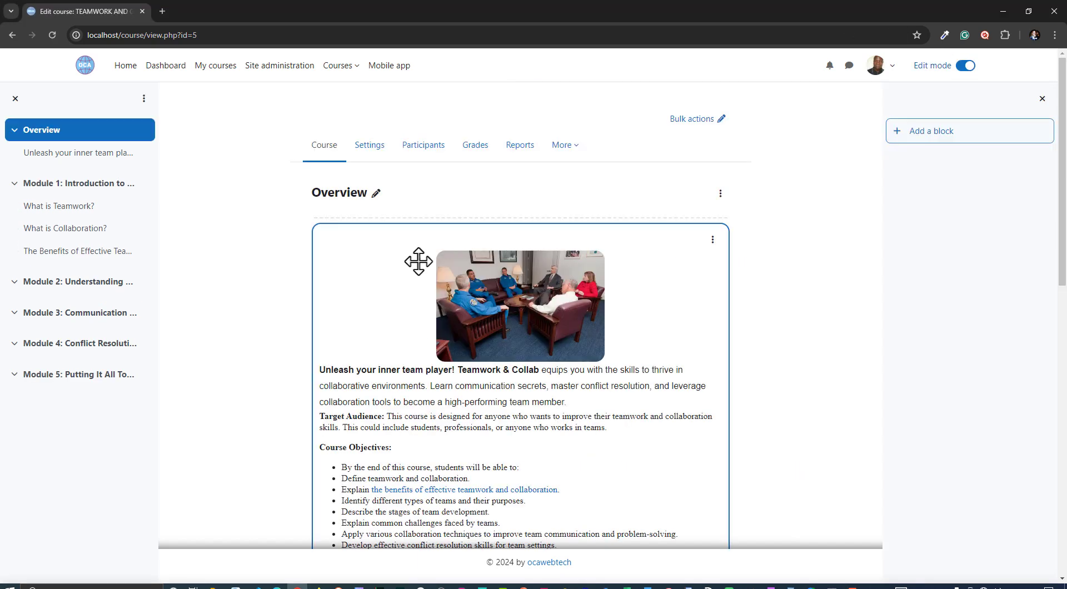
{"action": "scroll", "coordinate": [496, 378], "scroll_direction": "down", "scroll_amount": 12}
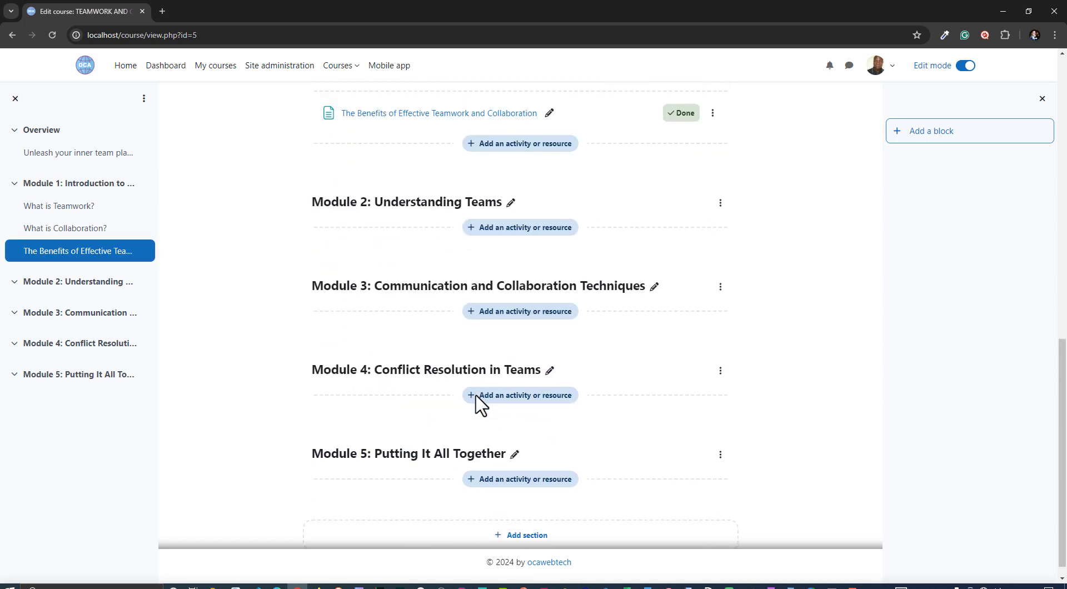
{"action": "scroll", "coordinate": [445, 389], "scroll_direction": "up", "scroll_amount": 2}
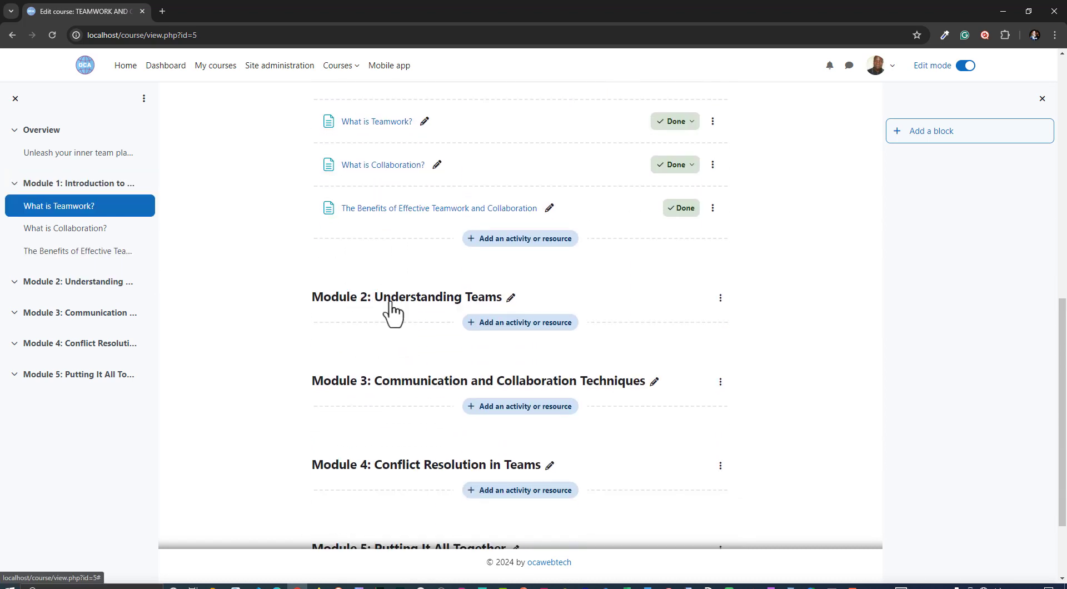
{"action": "left_click", "coordinate": [543, 328]}
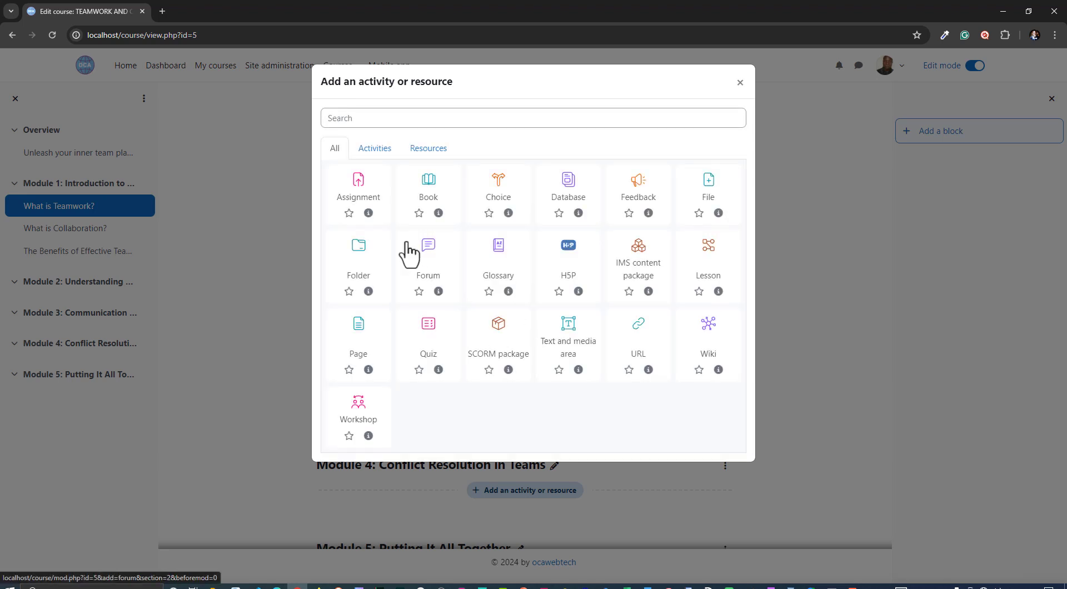
{"action": "left_click", "coordinate": [427, 152]}
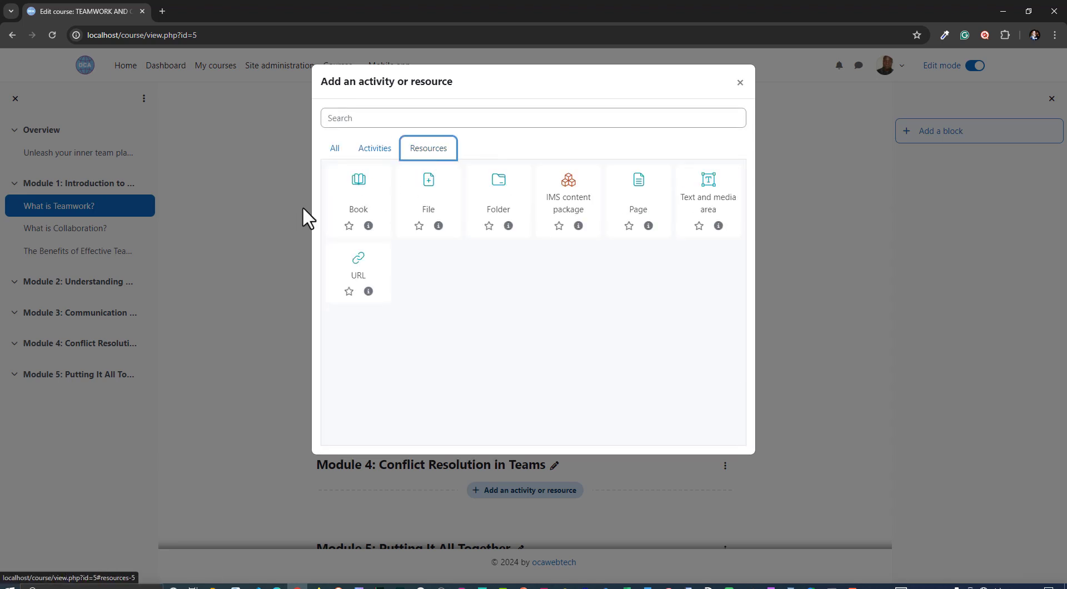
{"action": "left_click", "coordinate": [354, 206]}
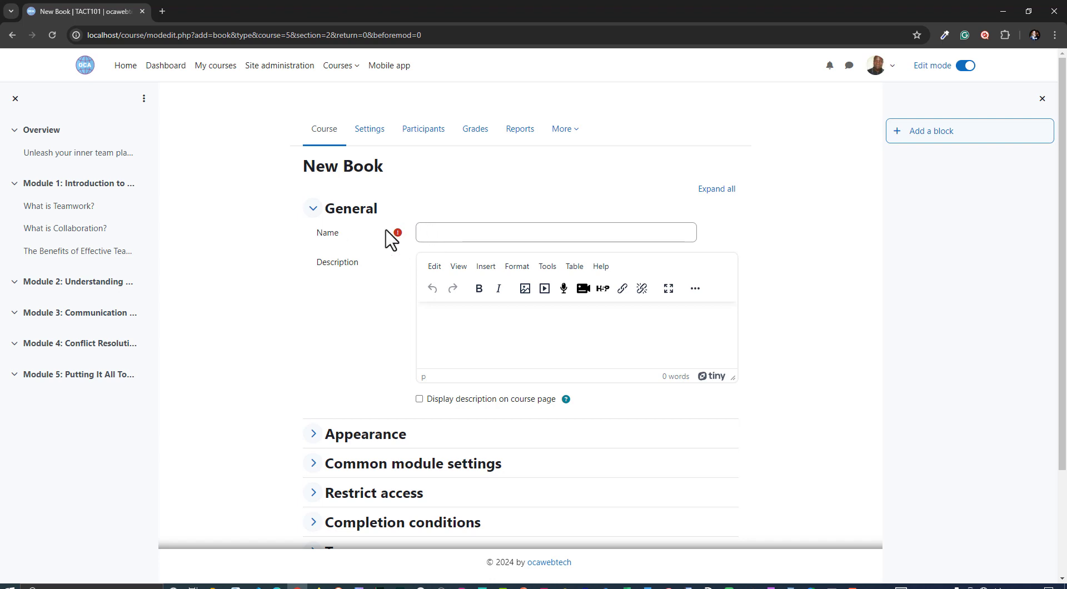
Name the new book Explore different types of teams
{"action": "left_click", "coordinate": [442, 232]}
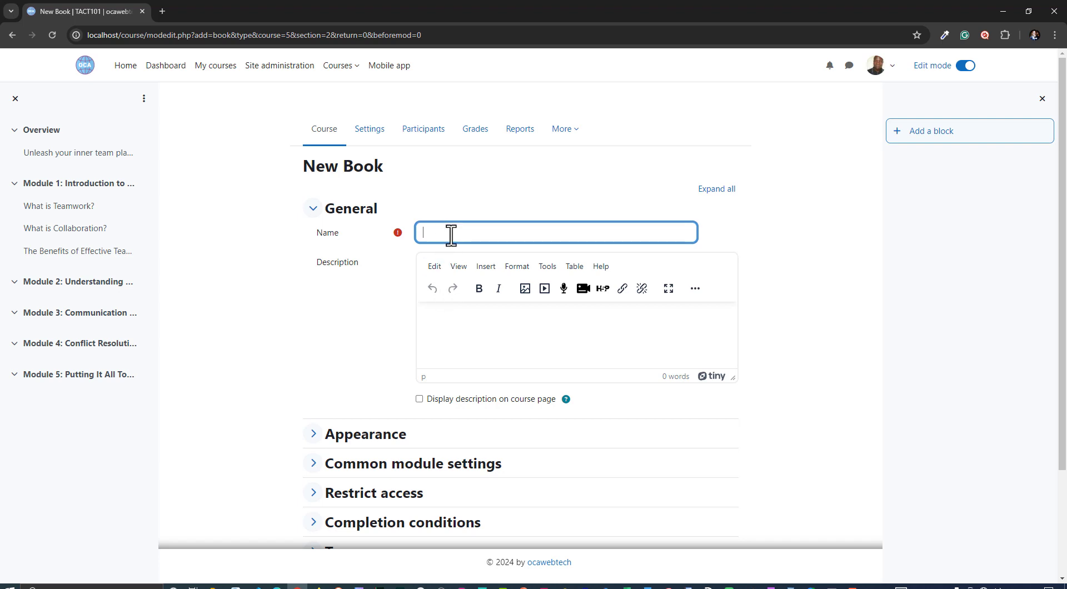
{"action": "type", "text": "Explore different types of teams"}
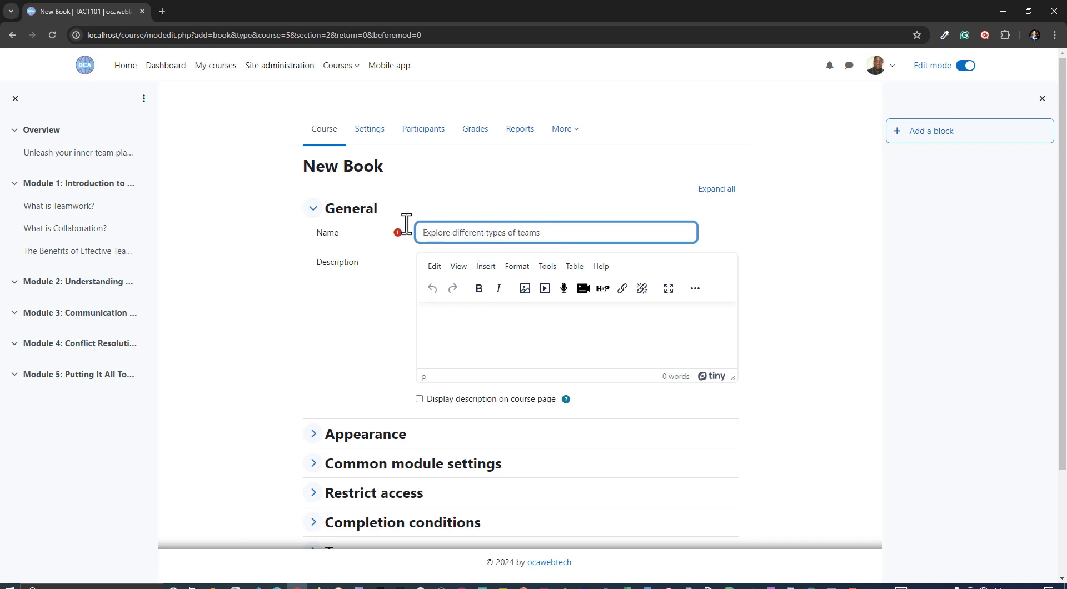
{"action": "scroll", "coordinate": [375, 305], "scroll_direction": "down", "scroll_amount": 2}
{"action": "key", "text": "Tab"}
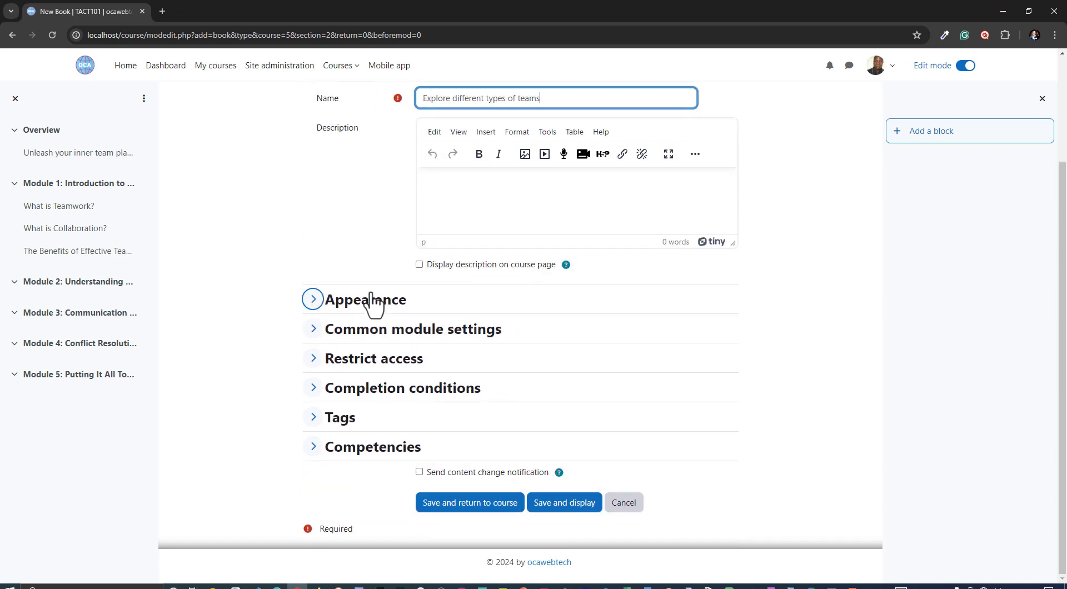
{"action": "scroll", "coordinate": [381, 270], "scroll_direction": "up", "scroll_amount": 2}
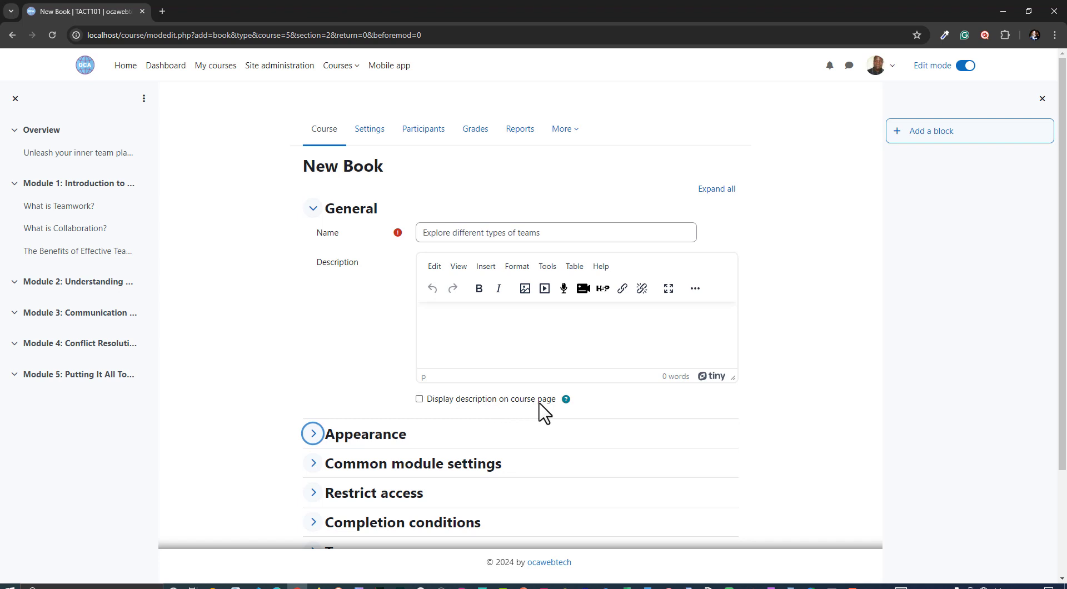
{"action": "scroll", "coordinate": [341, 376], "scroll_direction": "down", "scroll_amount": 3}
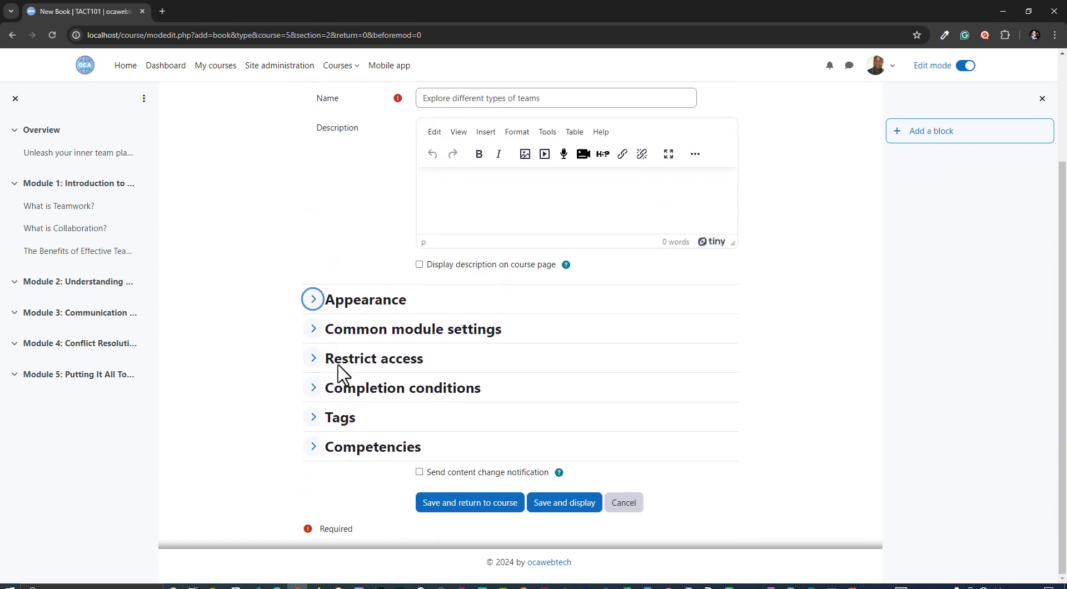
Expand the Appearance section and review the chapter formatting options
{"action": "left_click", "coordinate": [364, 310]}
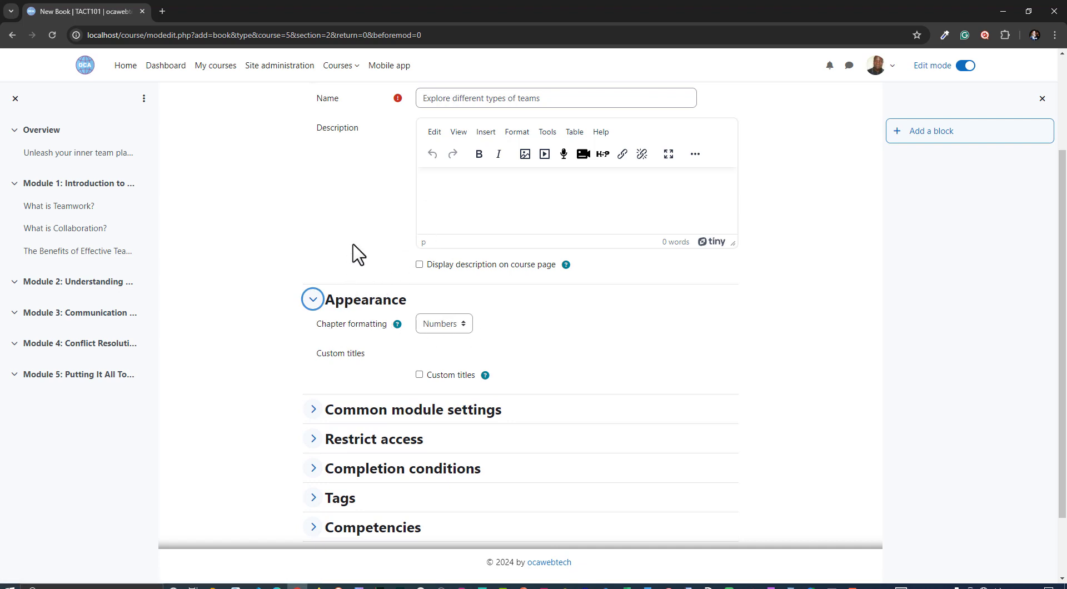
{"action": "left_click", "coordinate": [444, 326]}
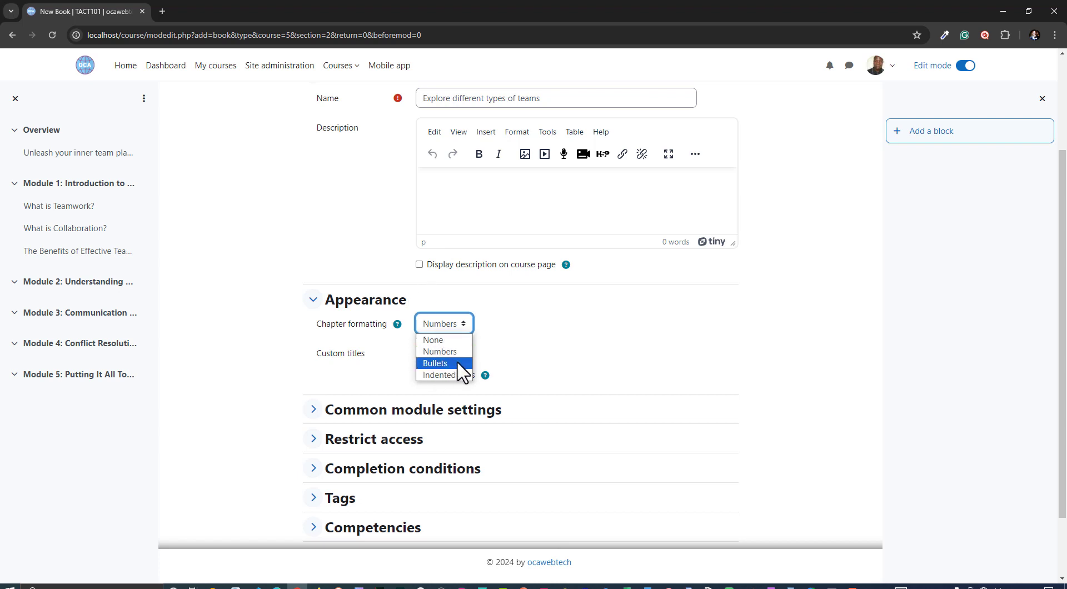
{"action": "left_click", "coordinate": [439, 334]}
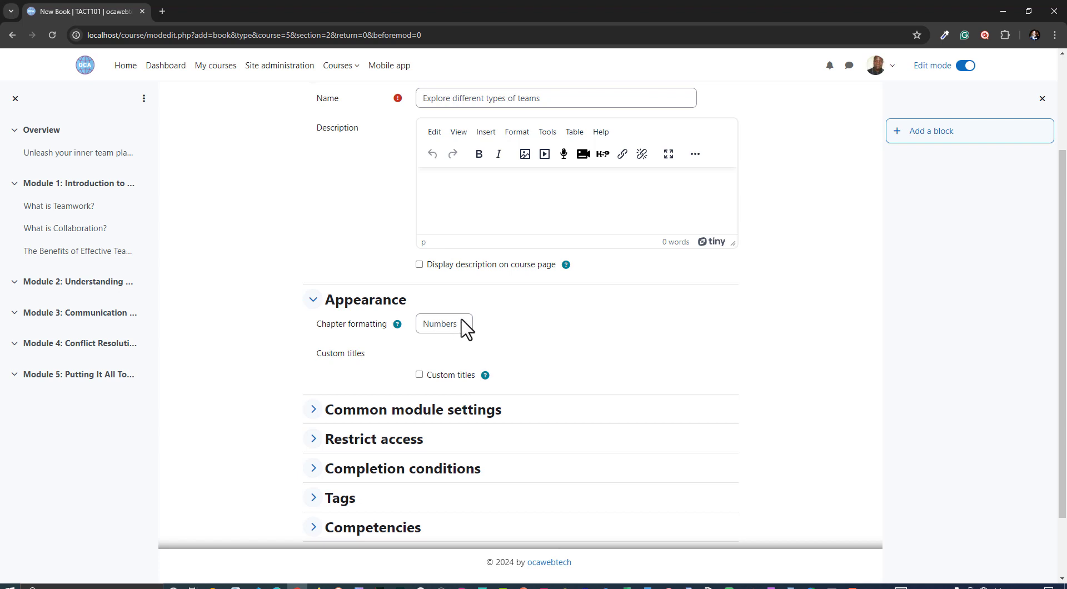
Expand Common module settings and review the availability and force language options
{"action": "scroll", "coordinate": [523, 351], "scroll_direction": "down", "scroll_amount": 3}
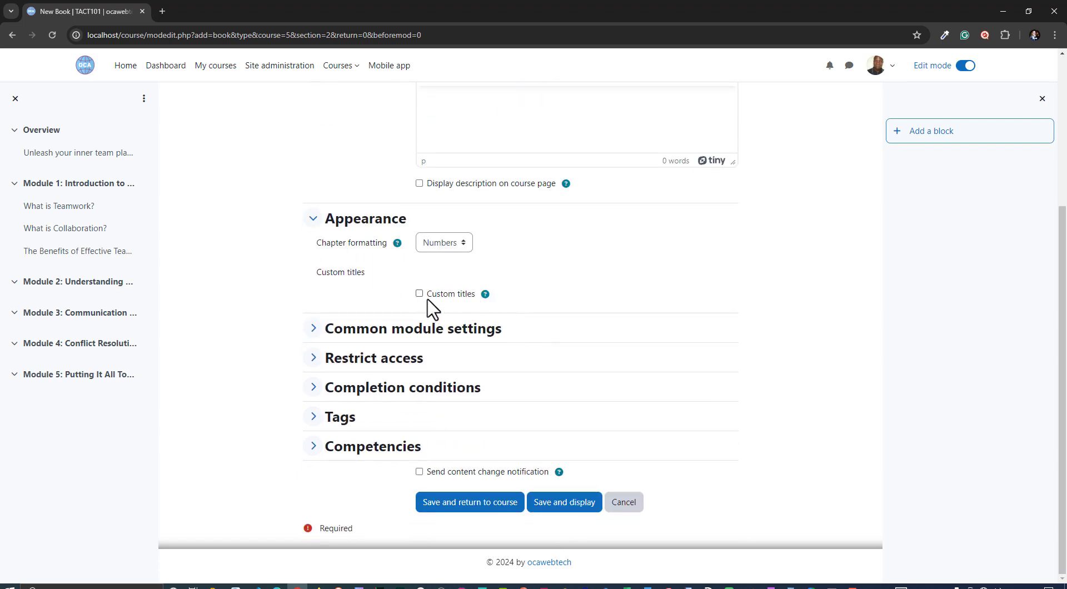
{"action": "left_click", "coordinate": [376, 334]}
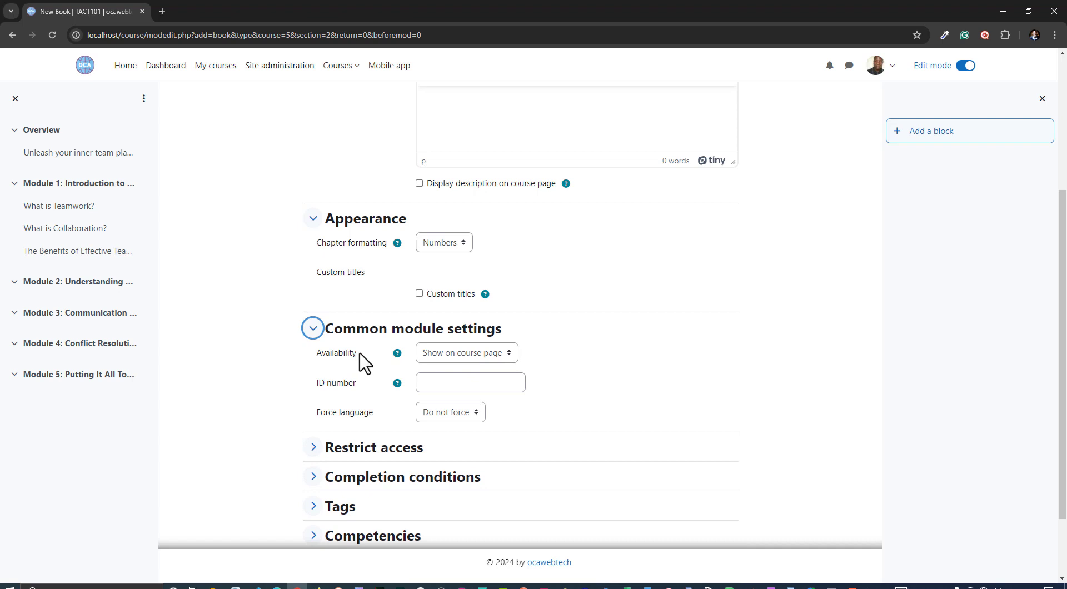
{"action": "left_click", "coordinate": [482, 357]}
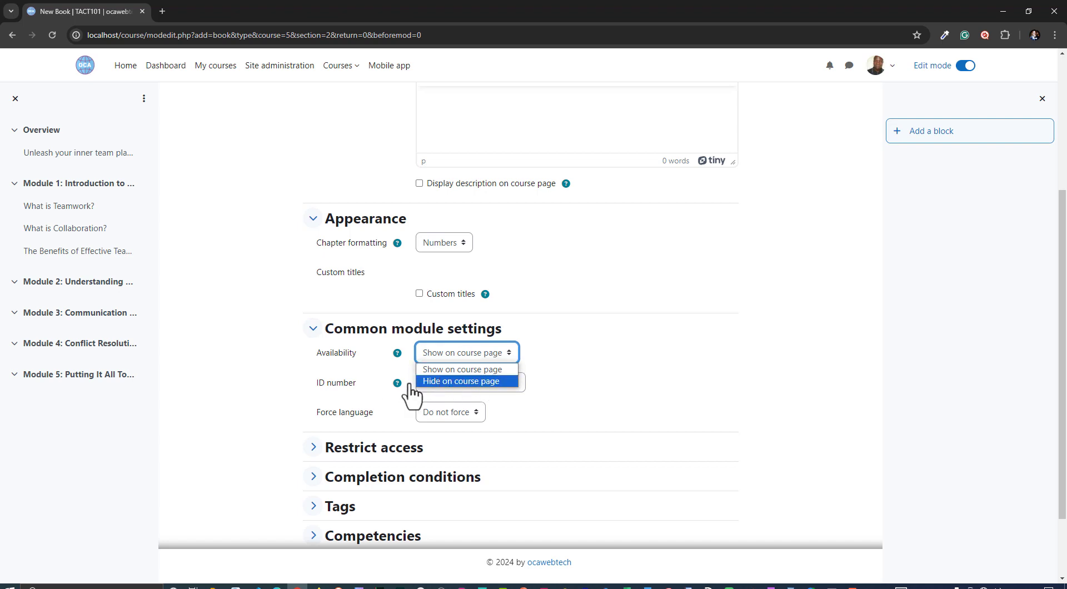
{"action": "left_click", "coordinate": [490, 356]}
{"action": "scroll", "coordinate": [472, 345], "scroll_direction": "down", "scroll_amount": 2}
{"action": "left_click", "coordinate": [460, 324]}
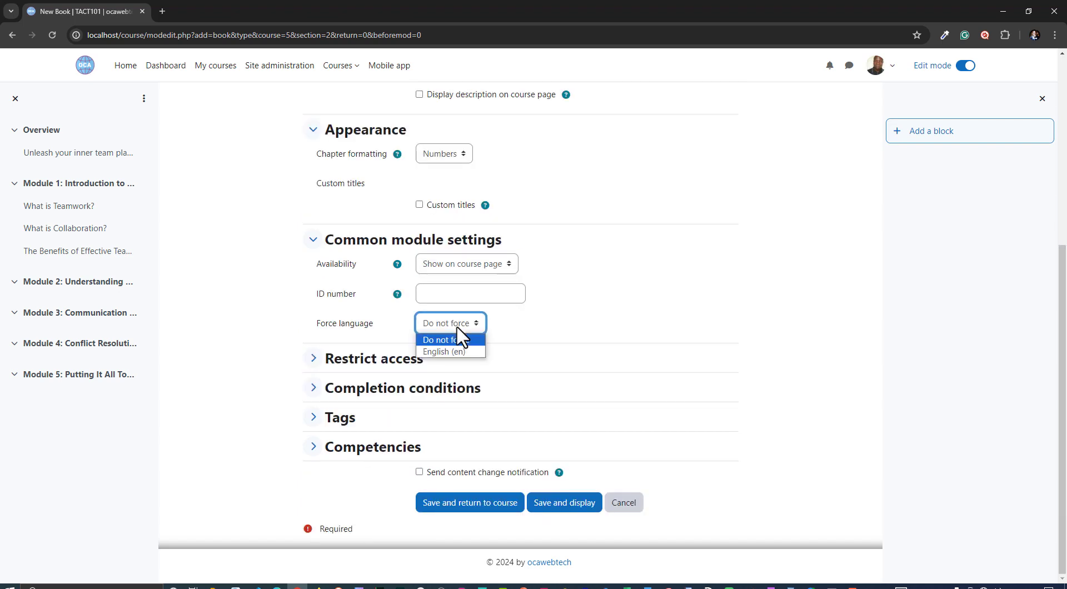
{"action": "left_click", "coordinate": [514, 335]}
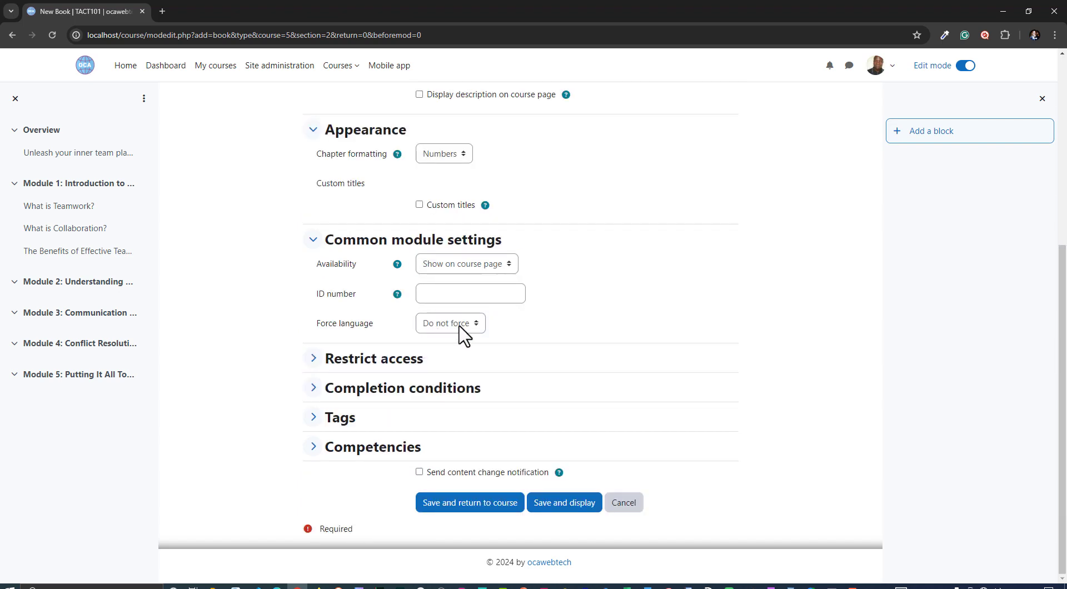
Set the completion condition so students must manually mark the activity as done
{"action": "left_click", "coordinate": [327, 362]}
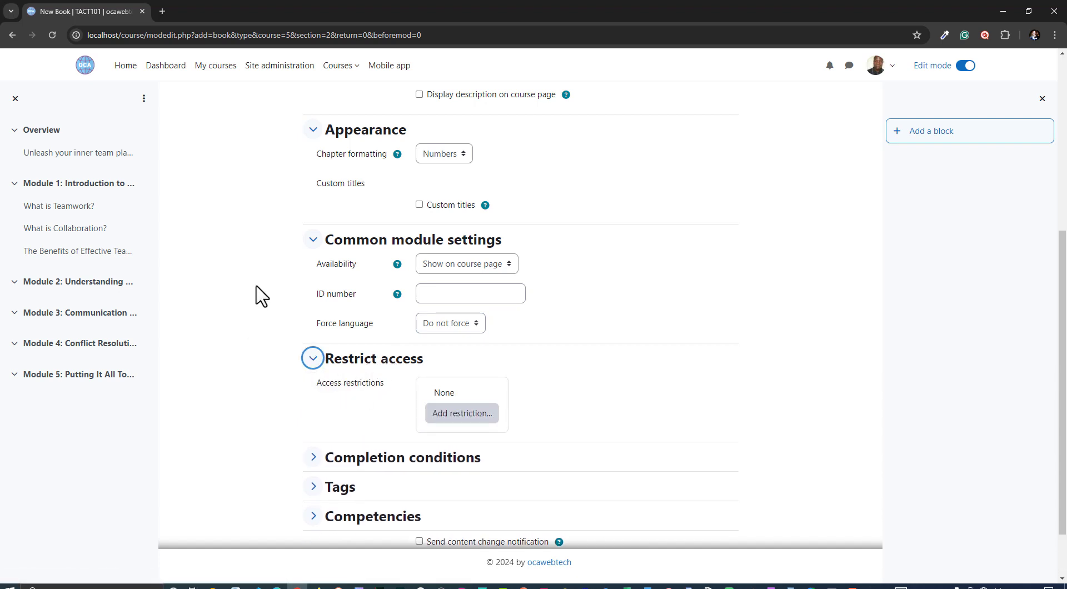
{"action": "scroll", "coordinate": [389, 370], "scroll_direction": "down", "scroll_amount": 1}
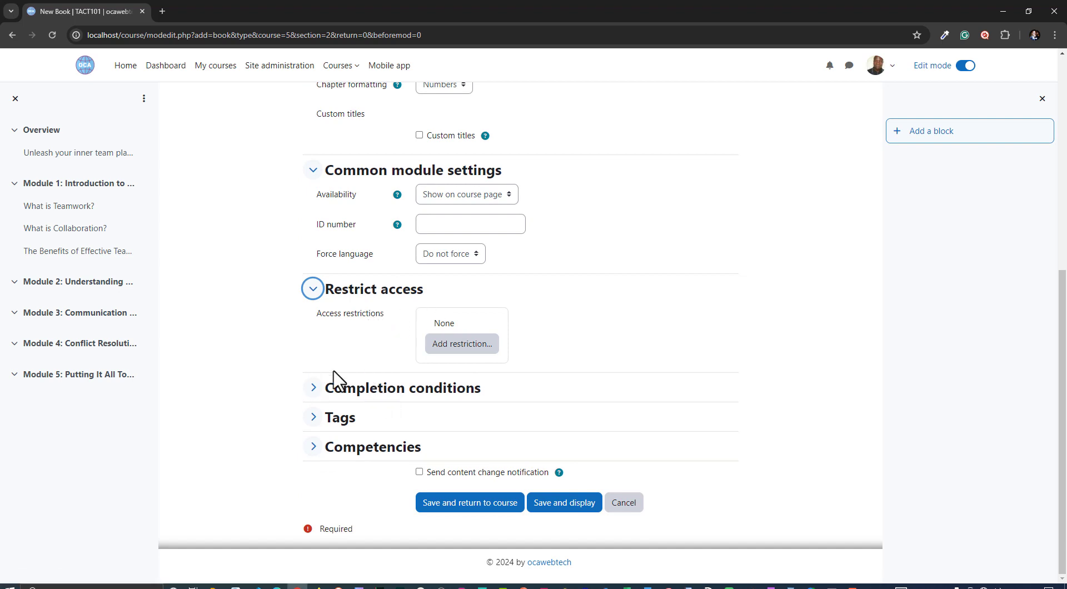
{"action": "left_click", "coordinate": [376, 399]}
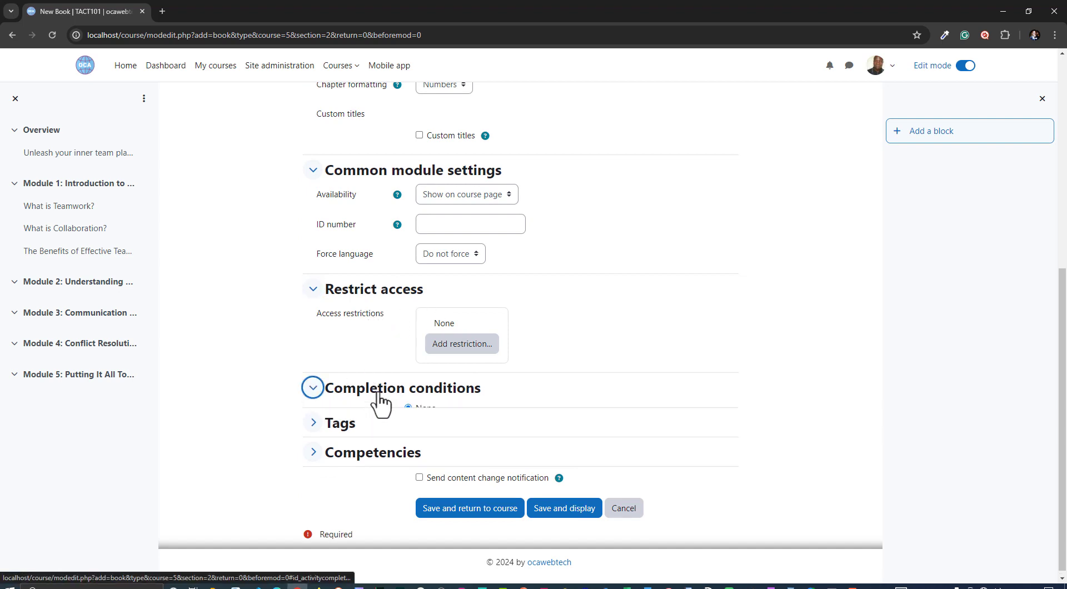
{"action": "scroll", "coordinate": [482, 403], "scroll_direction": "down", "scroll_amount": 2}
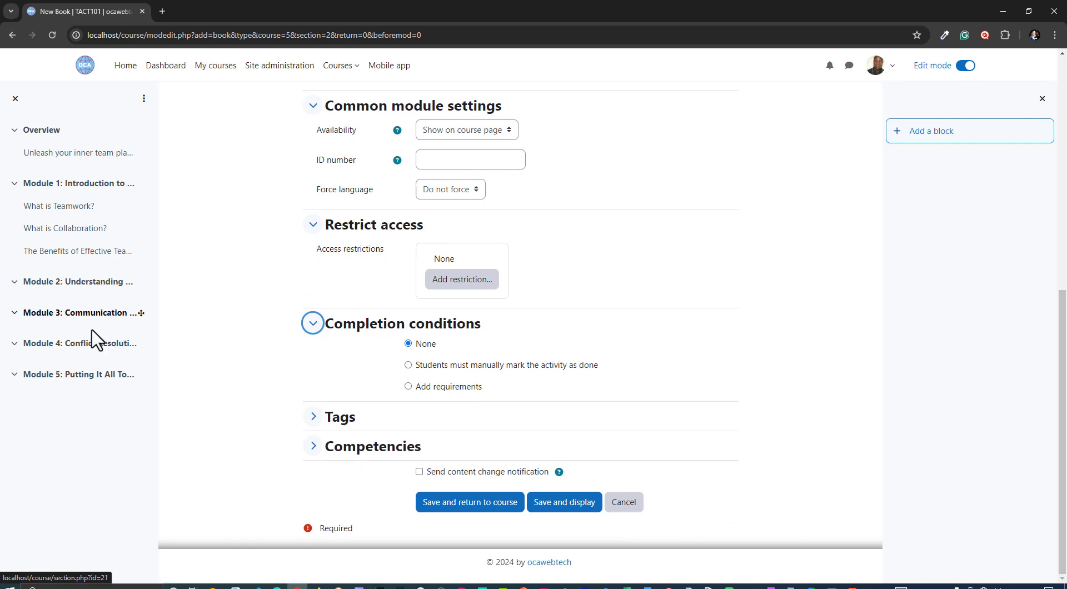
{"action": "left_click", "coordinate": [409, 366]}
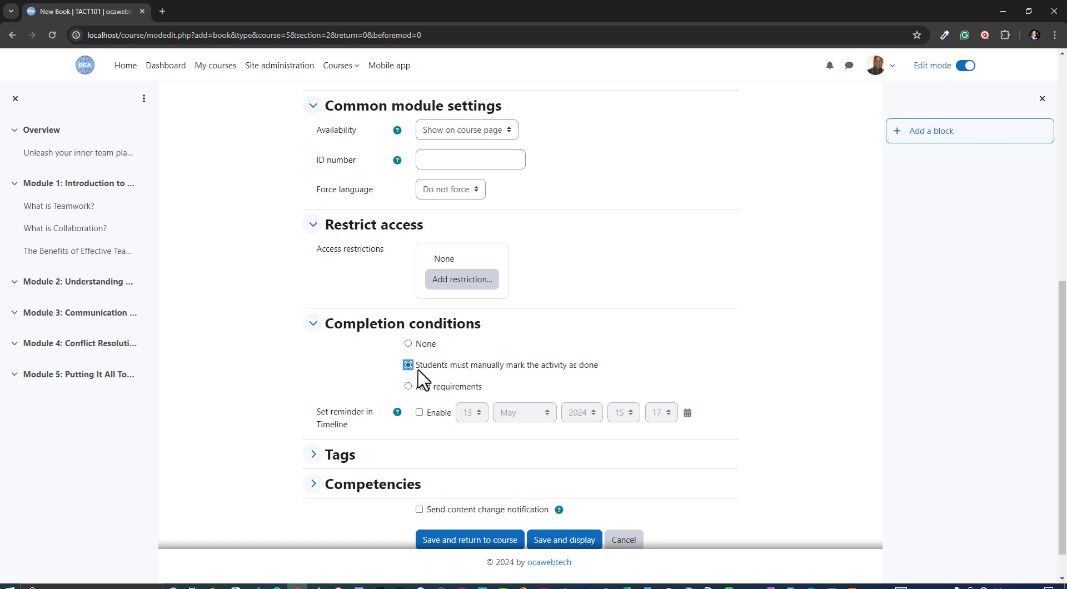
Expand the Tags and Competencies sections and review their settings
{"action": "scroll", "coordinate": [418, 313], "scroll_direction": "down", "scroll_amount": 1}
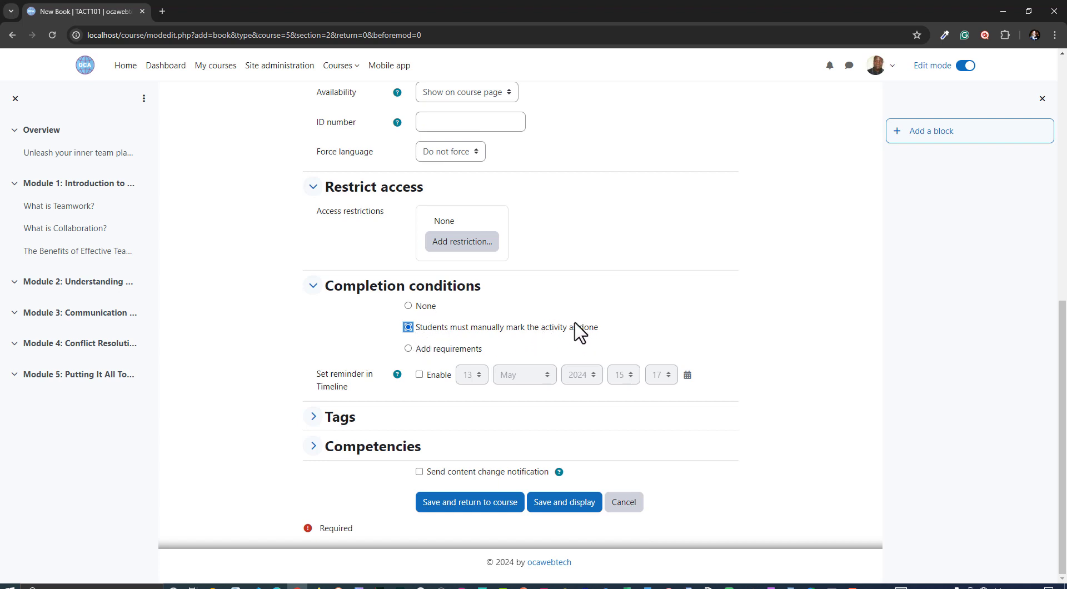
{"action": "left_click", "coordinate": [346, 429]}
{"action": "scroll", "coordinate": [357, 453], "scroll_direction": "down", "scroll_amount": 2}
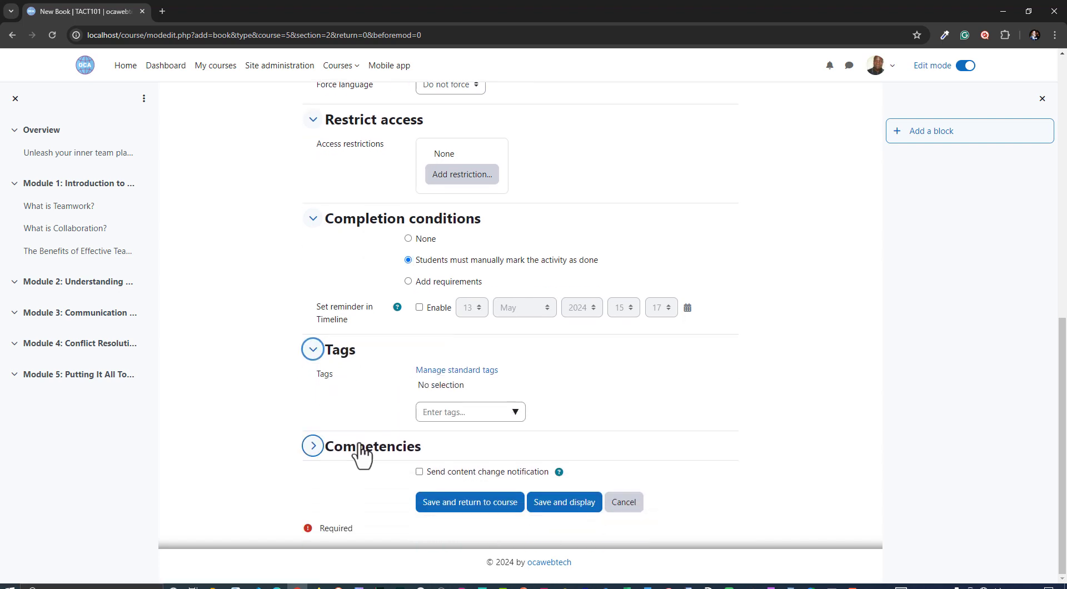
{"action": "left_click", "coordinate": [370, 452]}
{"action": "scroll", "coordinate": [345, 476], "scroll_direction": "down", "scroll_amount": 2}
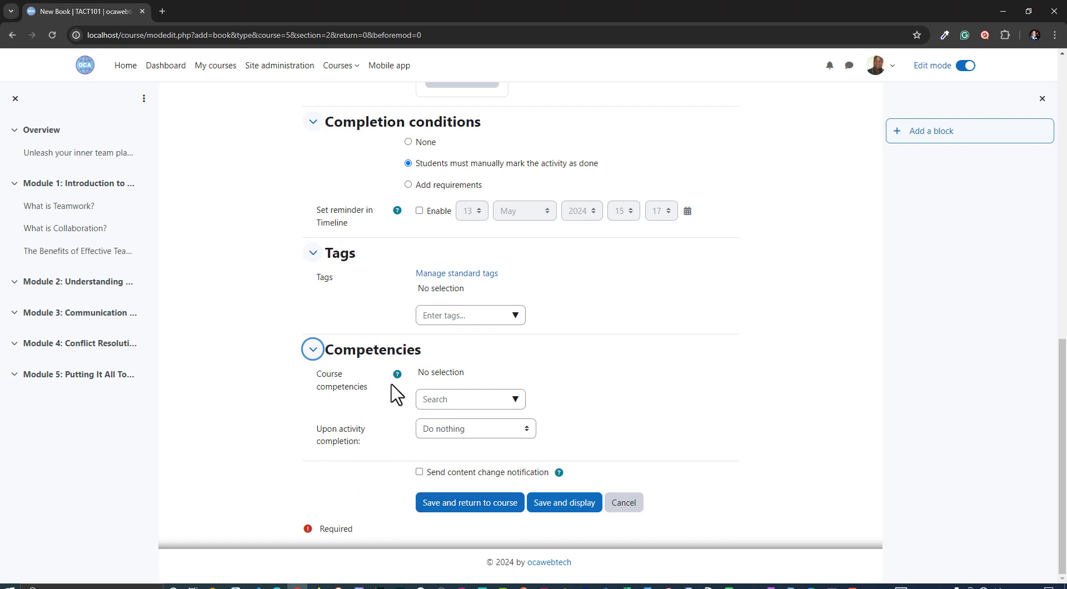
{"action": "scroll", "coordinate": [478, 298], "scroll_direction": "up", "scroll_amount": 8}
{"action": "scroll", "coordinate": [469, 305], "scroll_direction": "down", "scroll_amount": 8}
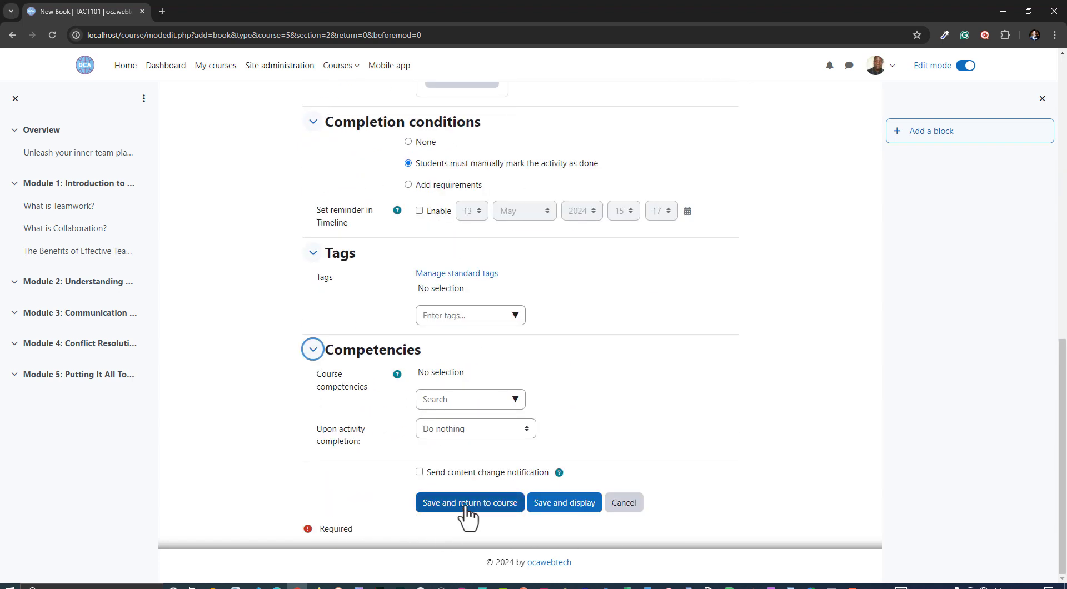
Save the book and return to the course page
{"action": "left_click", "coordinate": [465, 503]}
{"action": "scroll", "coordinate": [515, 435], "scroll_direction": "down", "scroll_amount": 6}
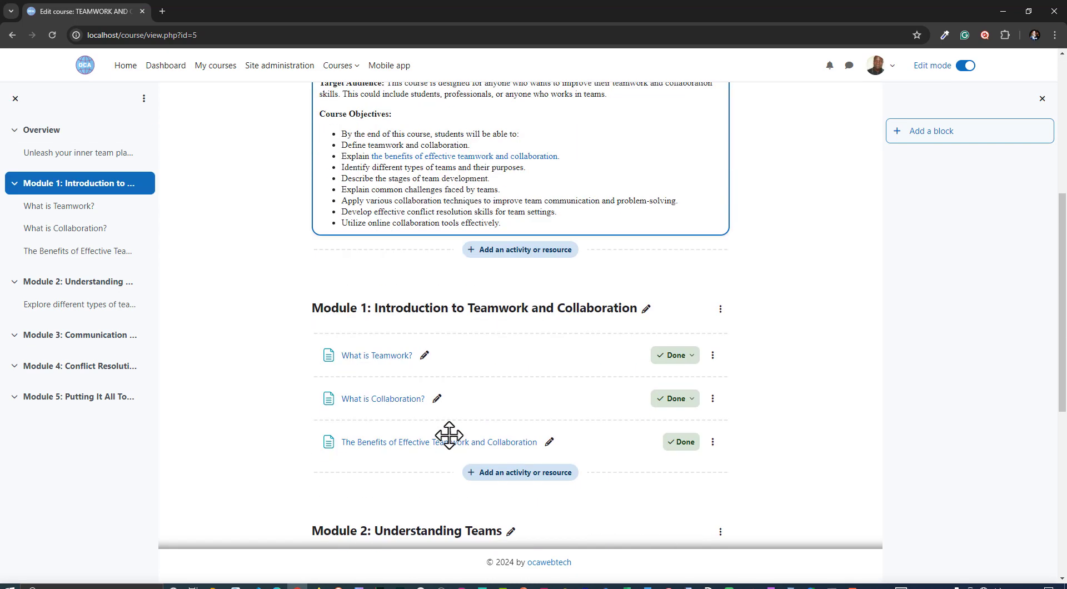
{"action": "scroll", "coordinate": [367, 464], "scroll_direction": "down", "scroll_amount": 6}
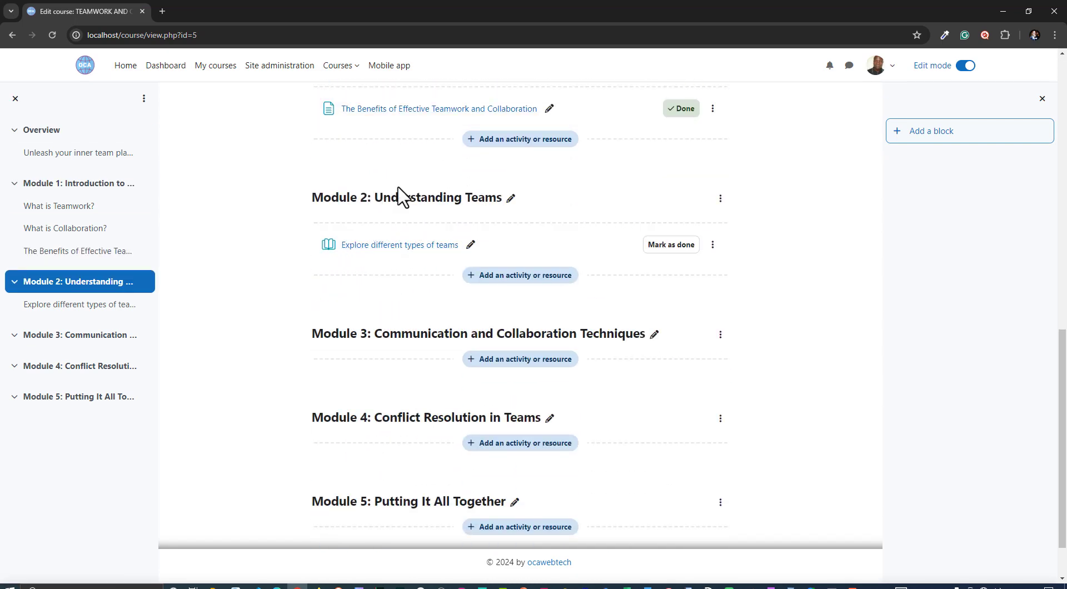
Open the new book and set the first chapter title to Different Types of Teams from the clipboard history
{"action": "left_click", "coordinate": [390, 247]}
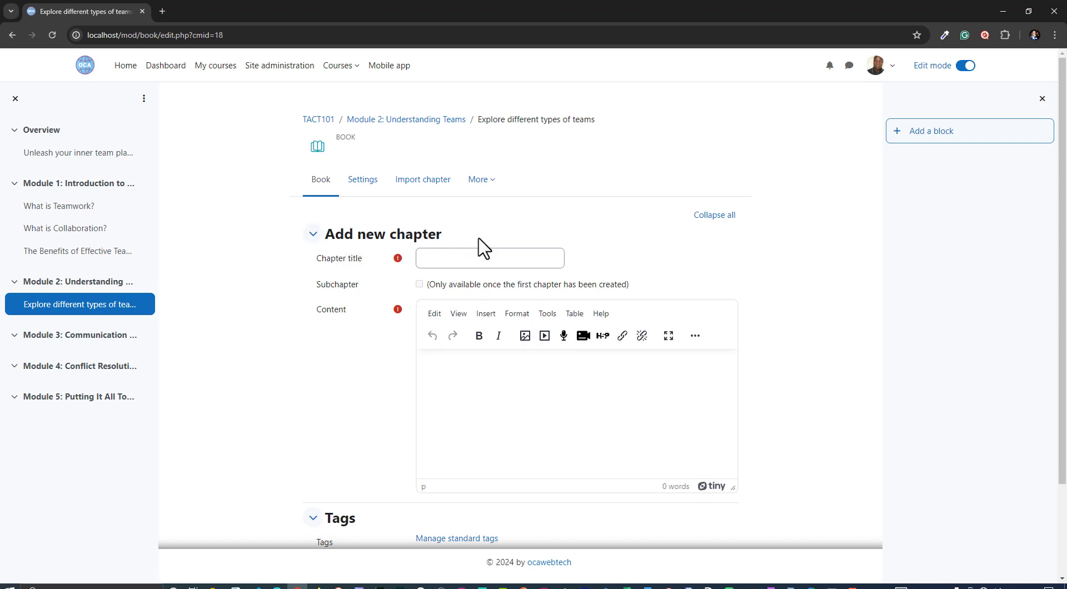
{"action": "left_click", "coordinate": [429, 259]}
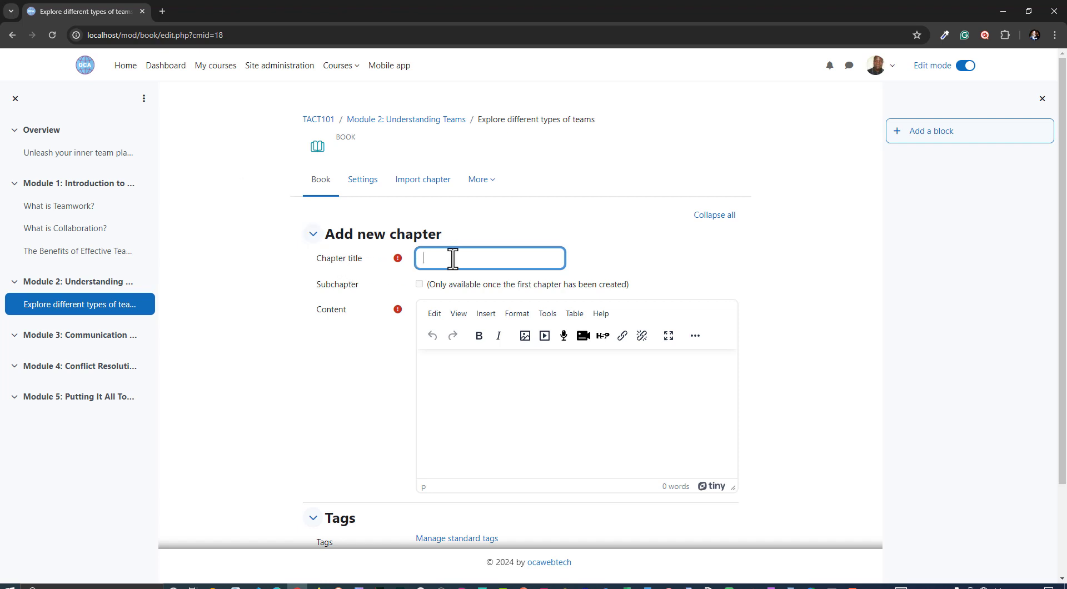
{"action": "key", "text": "super+v"}
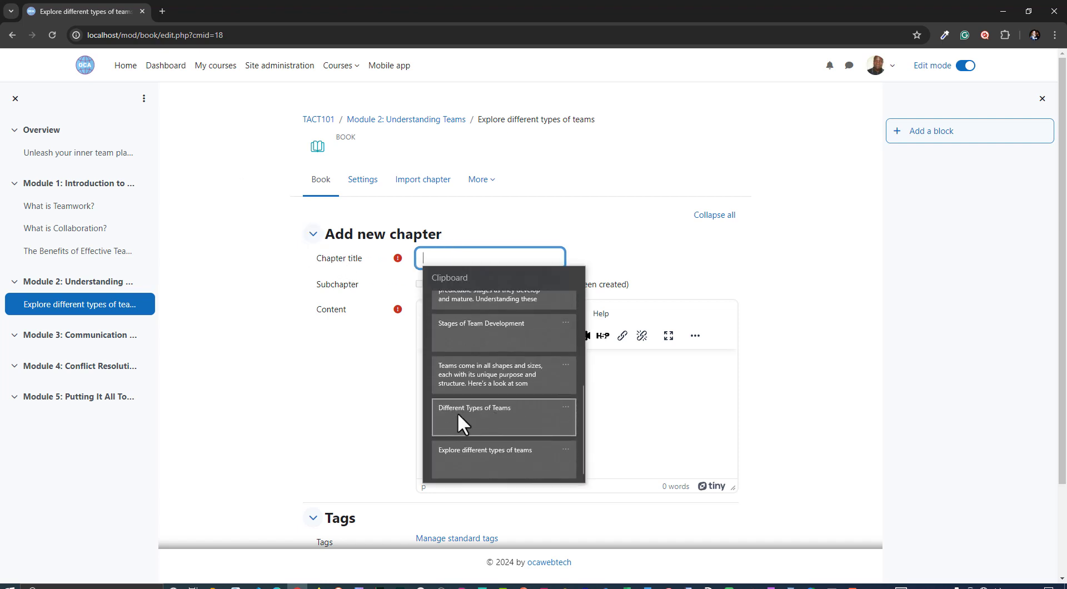
{"action": "left_click", "coordinate": [489, 413]}
Paste the team types description from the clipboard history into the first chapter's content
{"action": "left_click", "coordinate": [465, 387]}
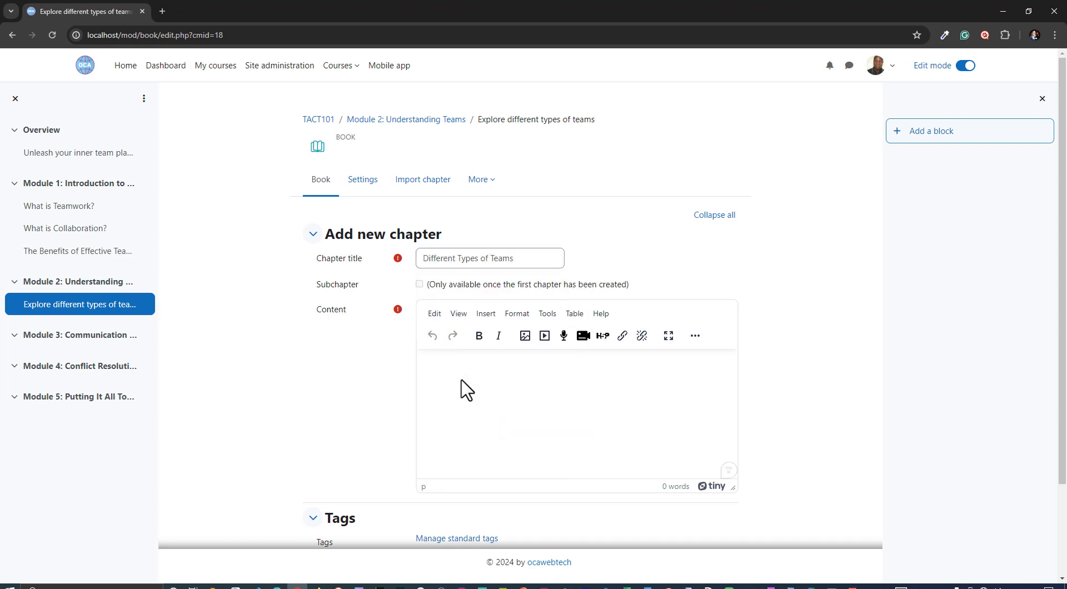
{"action": "key", "text": "super+v"}
{"action": "scroll", "coordinate": [496, 454], "scroll_direction": "down", "scroll_amount": 5}
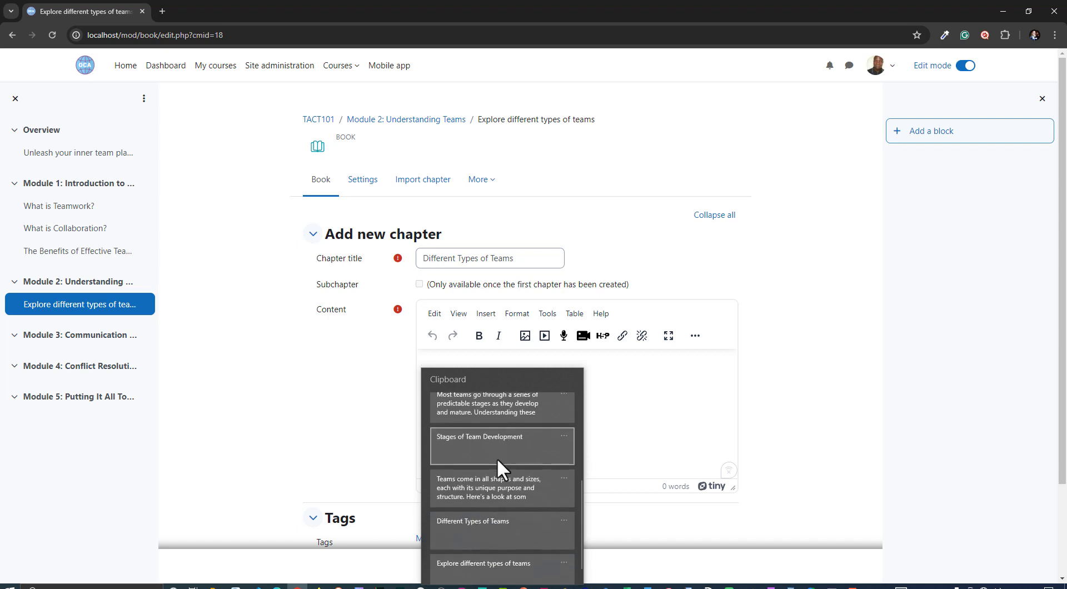
{"action": "left_click", "coordinate": [485, 476]}
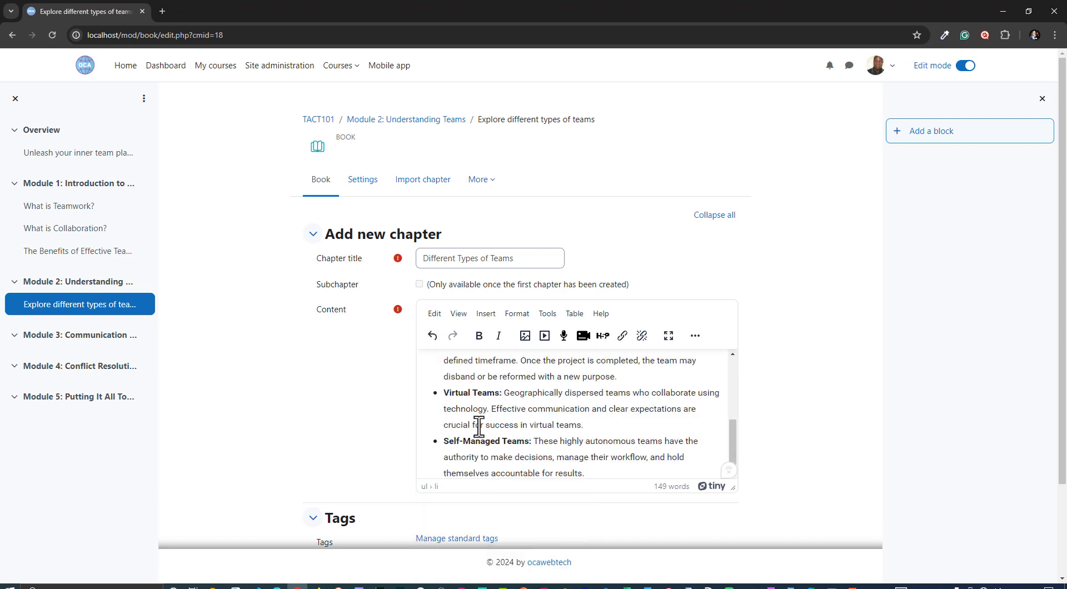
Review the pasted content and save the Different Types of Teams chapter
{"action": "scroll", "coordinate": [476, 431], "scroll_direction": "up", "scroll_amount": 5}
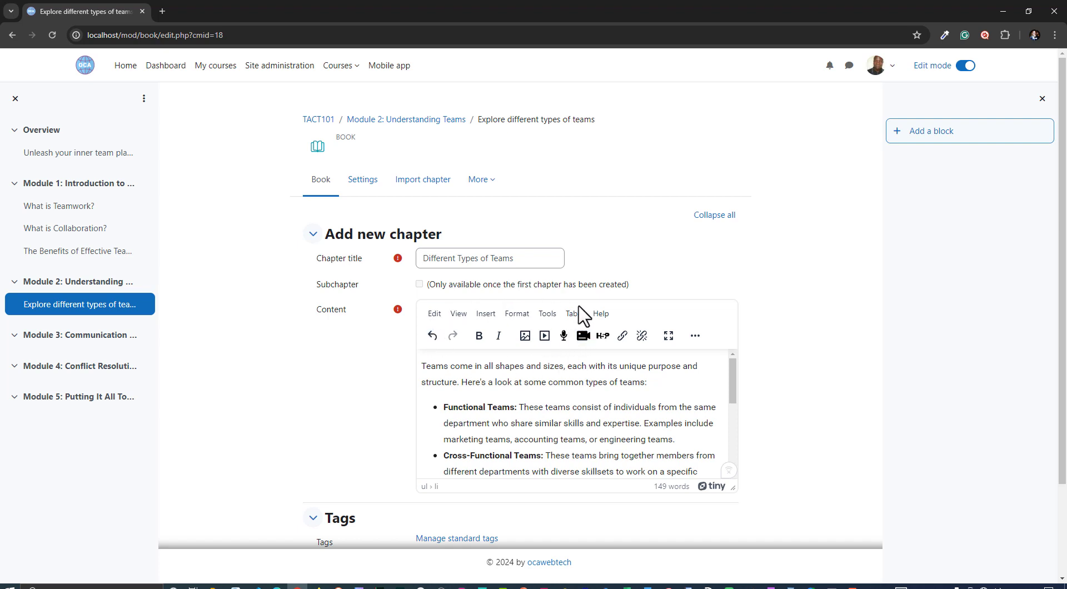
{"action": "left_click", "coordinate": [493, 416]}
{"action": "left_click", "coordinate": [582, 374]}
{"action": "scroll", "coordinate": [500, 426], "scroll_direction": "down", "scroll_amount": 6}
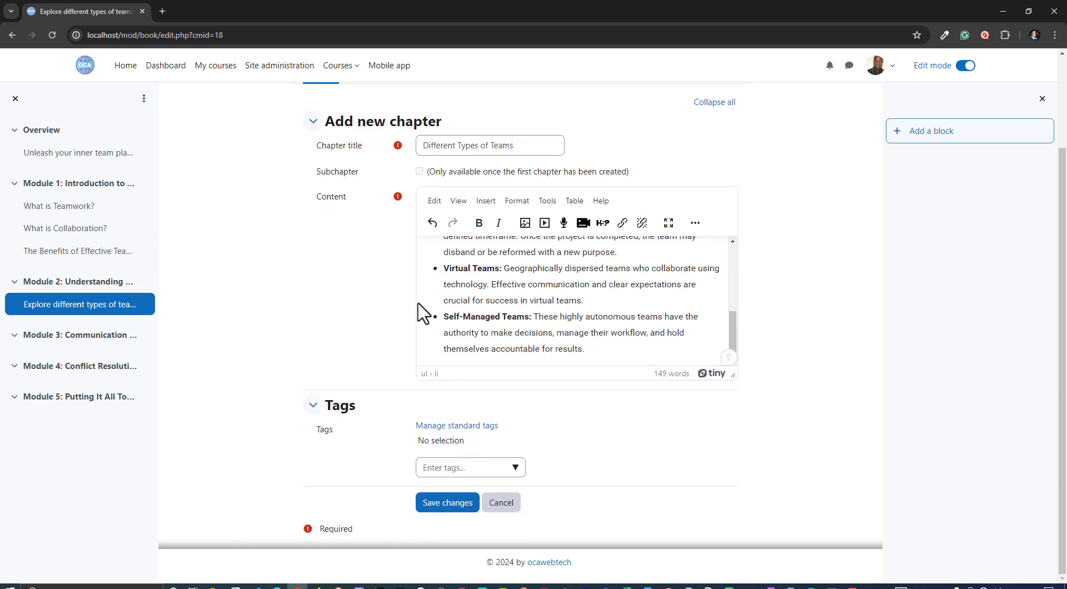
{"action": "scroll", "coordinate": [473, 324], "scroll_direction": "up", "scroll_amount": 6}
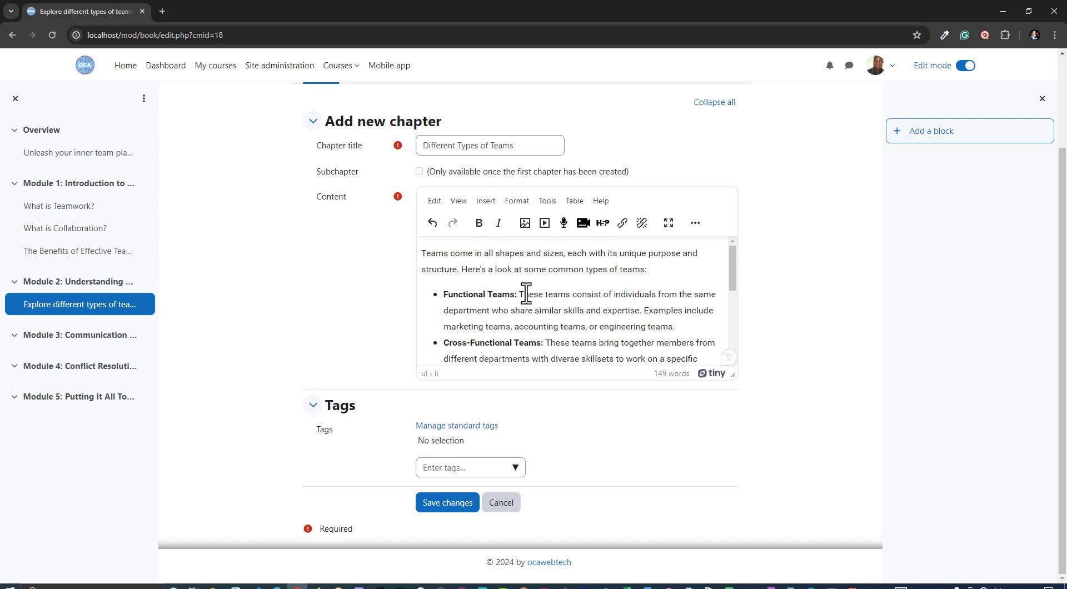
{"action": "scroll", "coordinate": [524, 300], "scroll_direction": "down", "scroll_amount": 4}
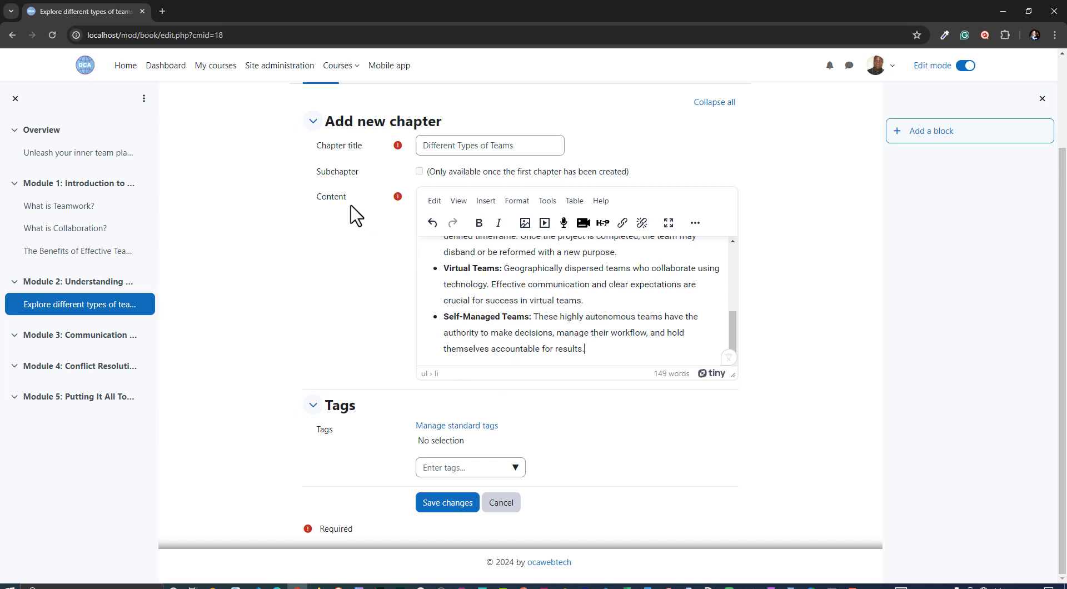
{"action": "left_click", "coordinate": [450, 508]}
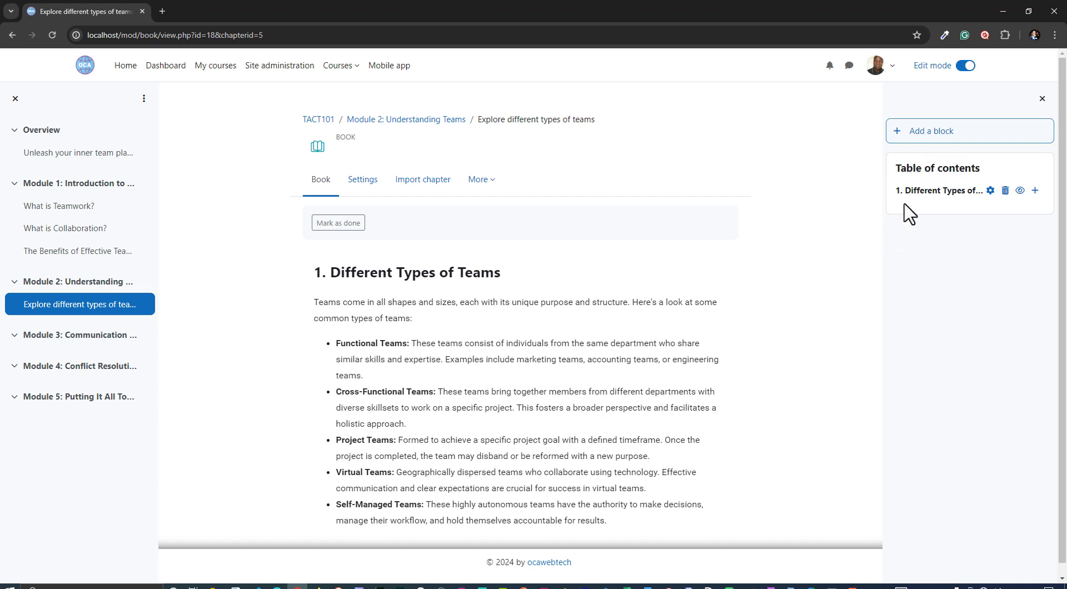
Add a new chapter after the first one and set its title to Roles and Responsibilities from the clipboard history
{"action": "left_click", "coordinate": [1034, 192]}
{"action": "left_click", "coordinate": [451, 280]}
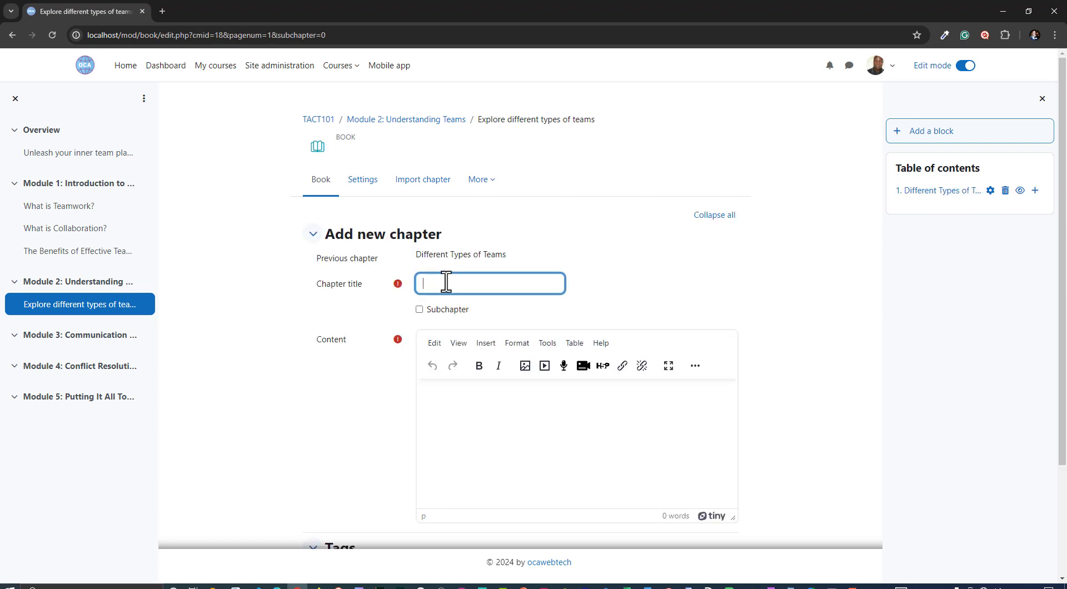
{"action": "key", "text": "super+v"}
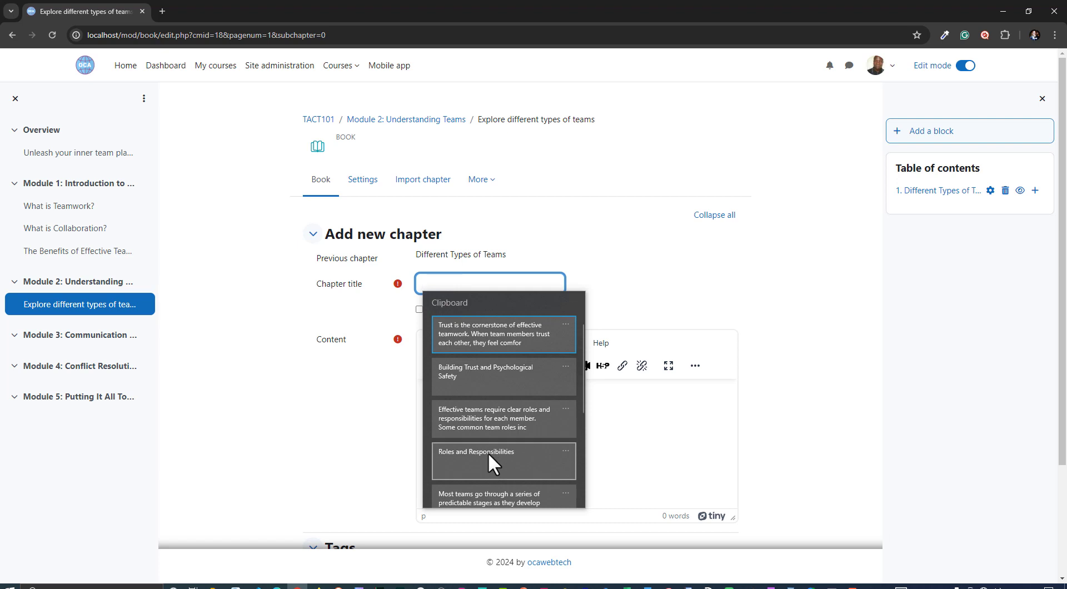
{"action": "scroll", "coordinate": [488, 453], "scroll_direction": "down", "scroll_amount": 2}
{"action": "scroll", "coordinate": [491, 449], "scroll_direction": "up", "scroll_amount": 2}
{"action": "left_click", "coordinate": [475, 458]}
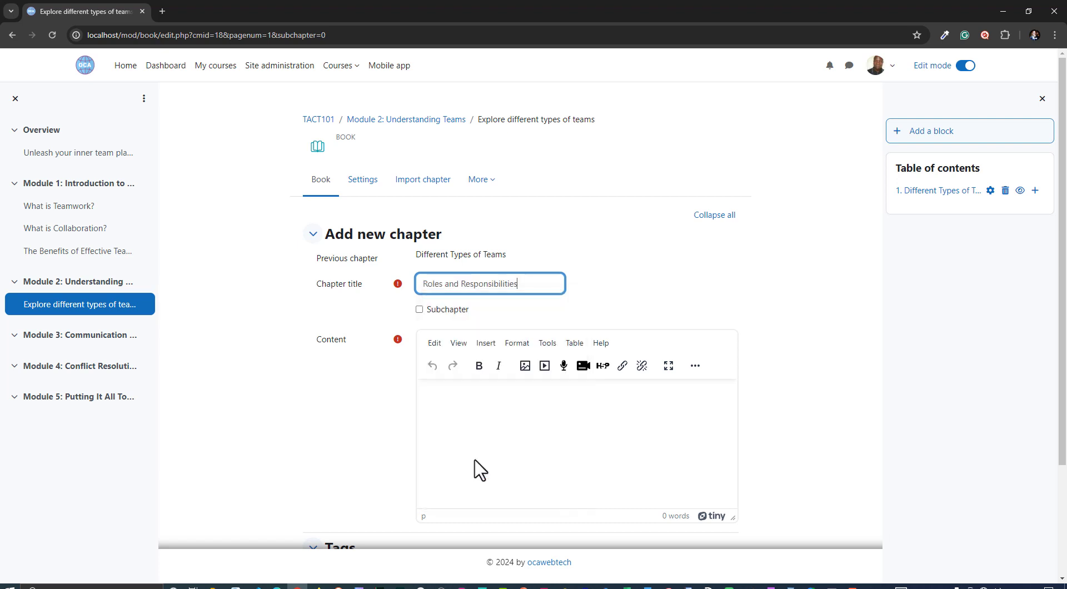
Paste the team roles description from the clipboard history as content and save the Roles and Responsibilities chapter
{"action": "left_click", "coordinate": [470, 404]}
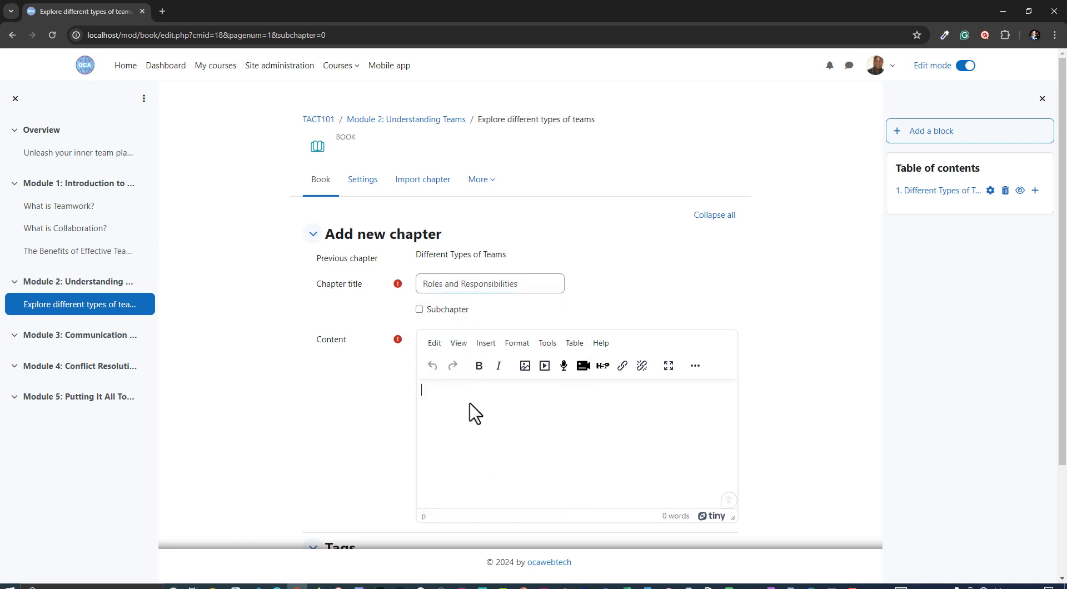
{"action": "key", "text": "super+v"}
{"action": "left_click", "coordinate": [497, 286]}
{"action": "scroll", "coordinate": [495, 303], "scroll_direction": "up", "scroll_amount": 4}
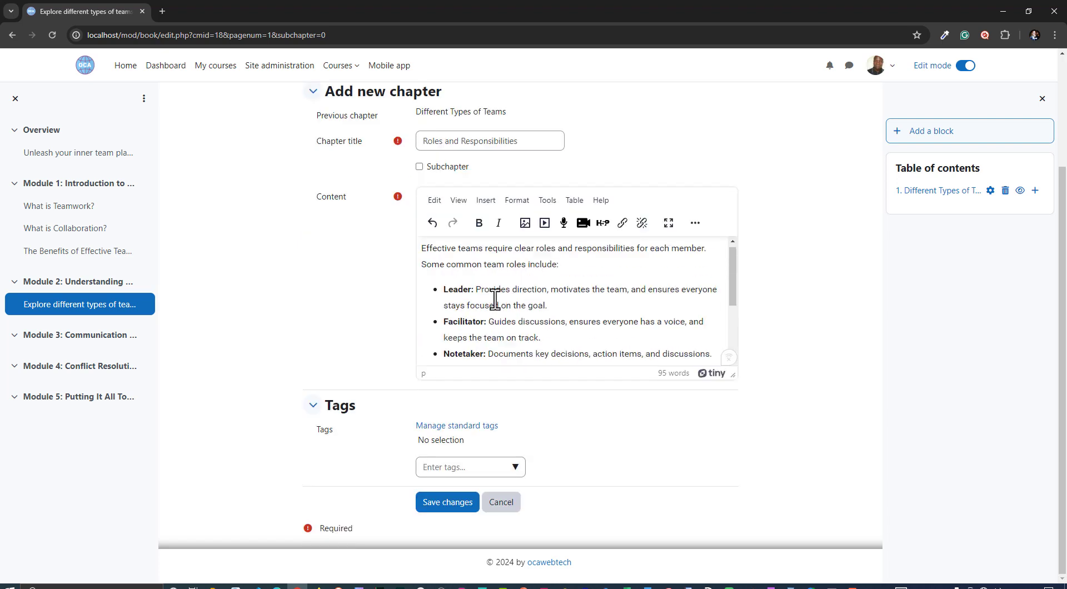
{"action": "left_click", "coordinate": [449, 504]}
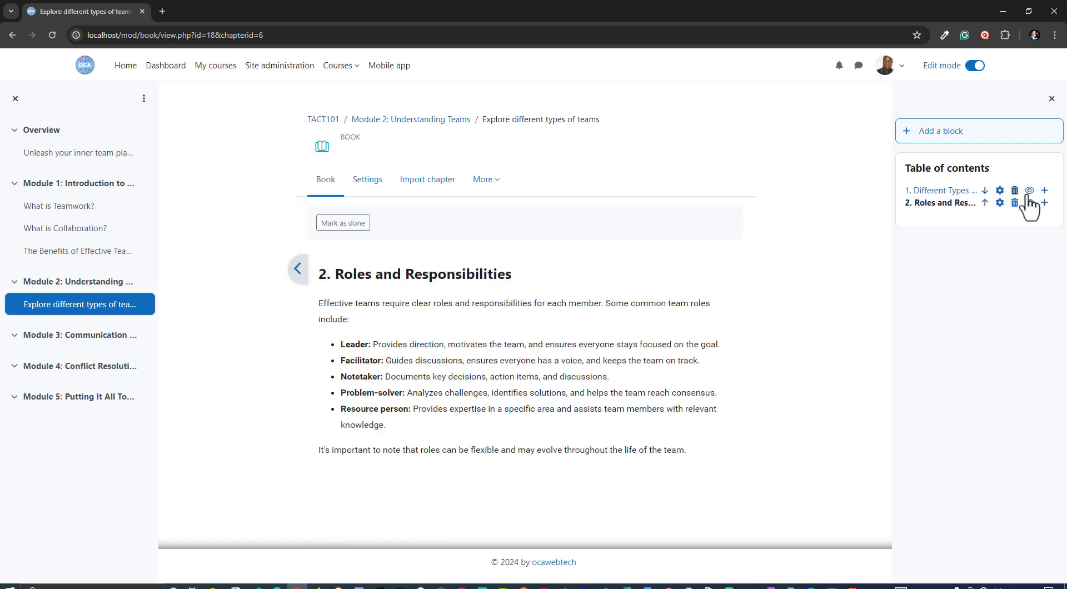
Add a chapter after Roles and Responsibilities titled Building Trust and Psychological Safety from the clipboard history
{"action": "left_click", "coordinate": [1044, 204]}
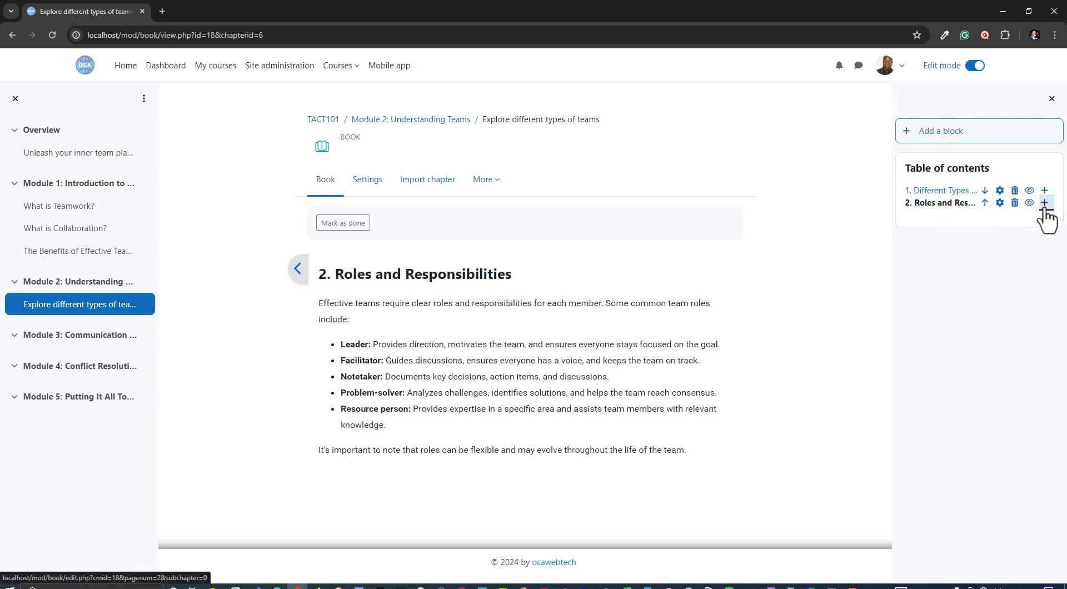
{"action": "left_click", "coordinate": [440, 282]}
{"action": "key", "text": "super+v"}
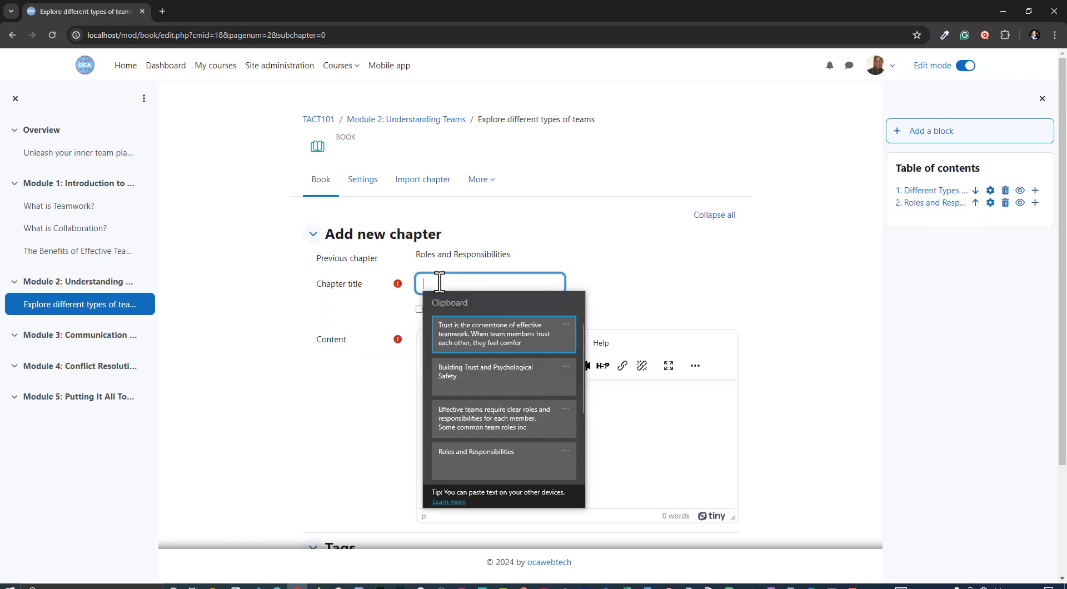
{"action": "left_click", "coordinate": [453, 372]}
{"action": "left_click", "coordinate": [467, 420]}
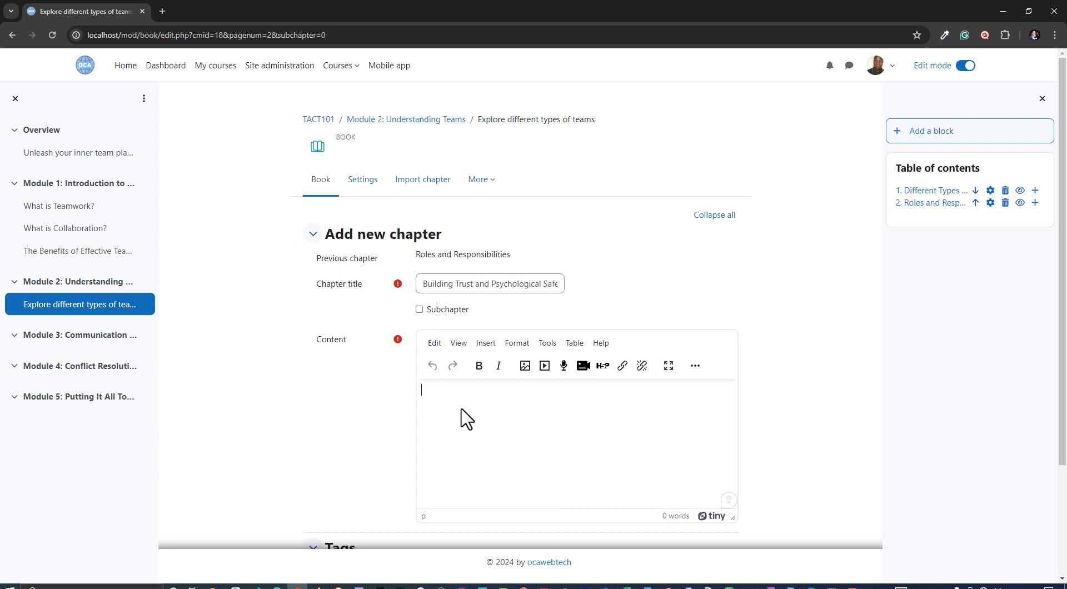
Paste the trust and psychological safety text from the clipboard history as content and save the chapter
{"action": "key", "text": "super+v"}
{"action": "key", "text": "Return"}
{"action": "scroll", "coordinate": [387, 407], "scroll_direction": "down", "scroll_amount": 3}
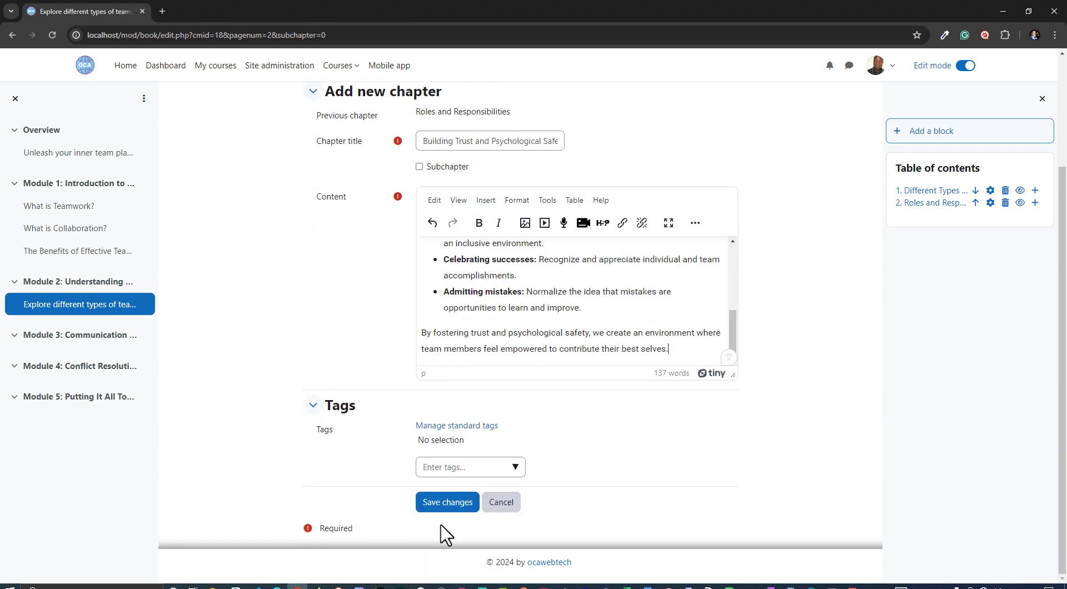
{"action": "left_click", "coordinate": [450, 509]}
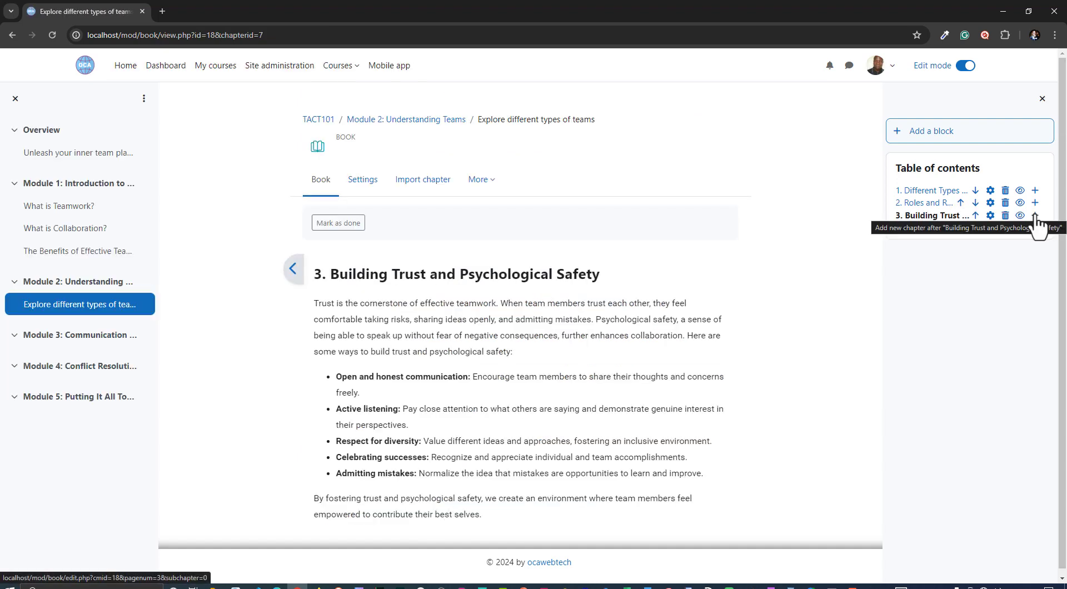
Add a chapter after Building Trust and Psychological Safety titled Stages of Team Development from the clipboard history
{"action": "left_click", "coordinate": [1035, 218]}
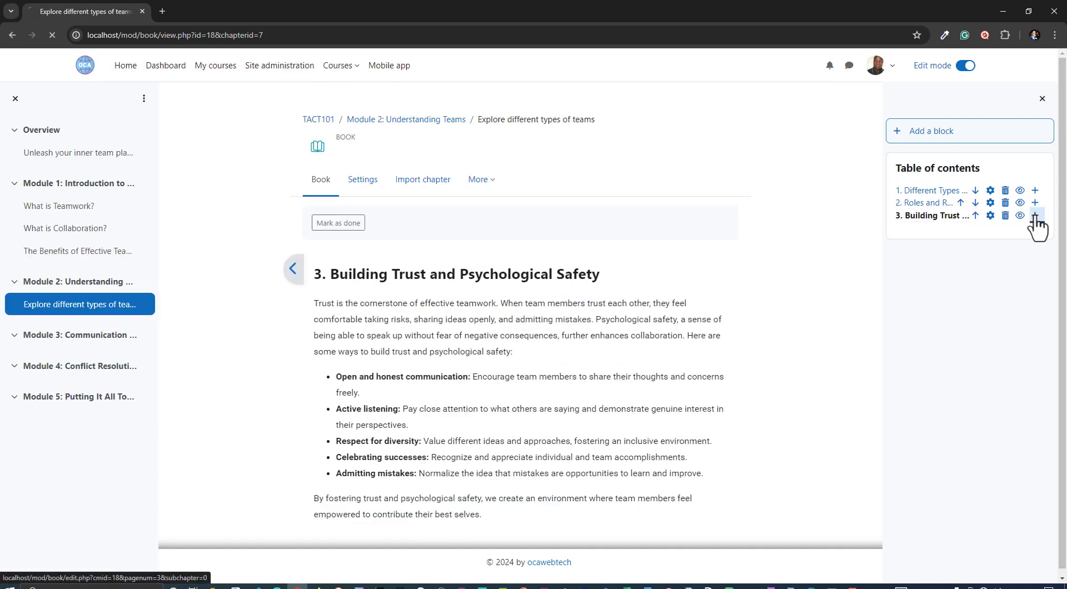
{"action": "left_click", "coordinate": [448, 275]}
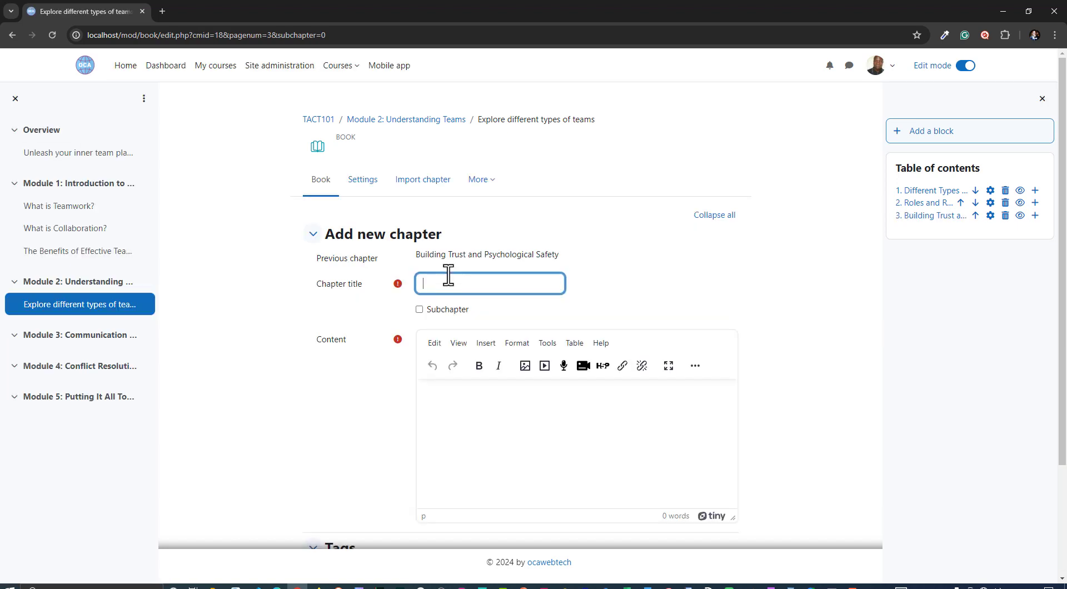
{"action": "left_click", "coordinate": [448, 275]}
{"action": "left_click", "coordinate": [488, 375]}
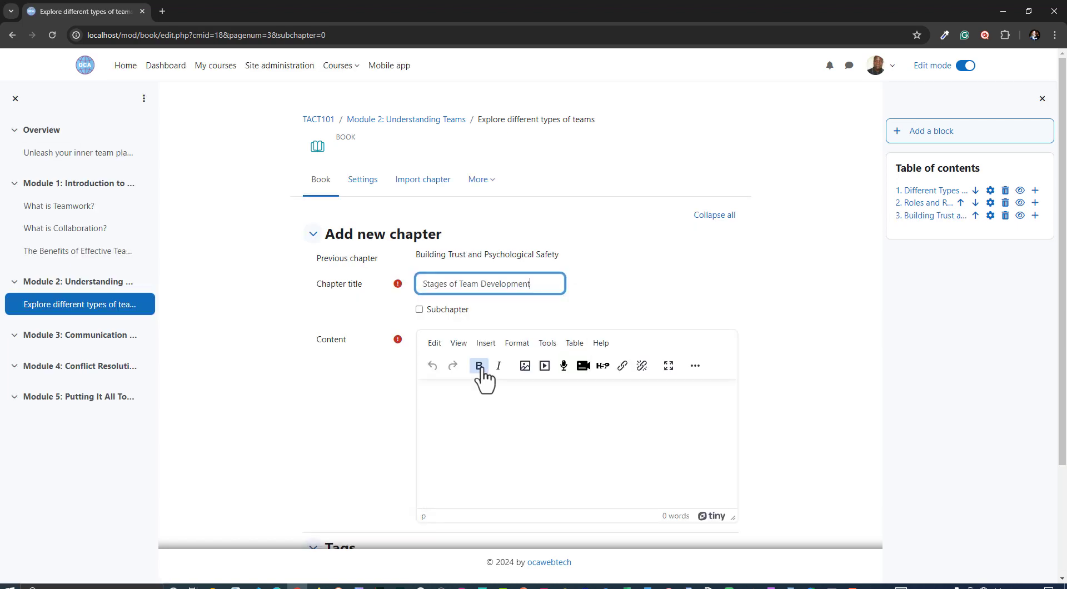
Paste the team development stages text from the clipboard history as content and save the chapter
{"action": "left_click", "coordinate": [498, 417]}
{"action": "key", "text": "super+v"}
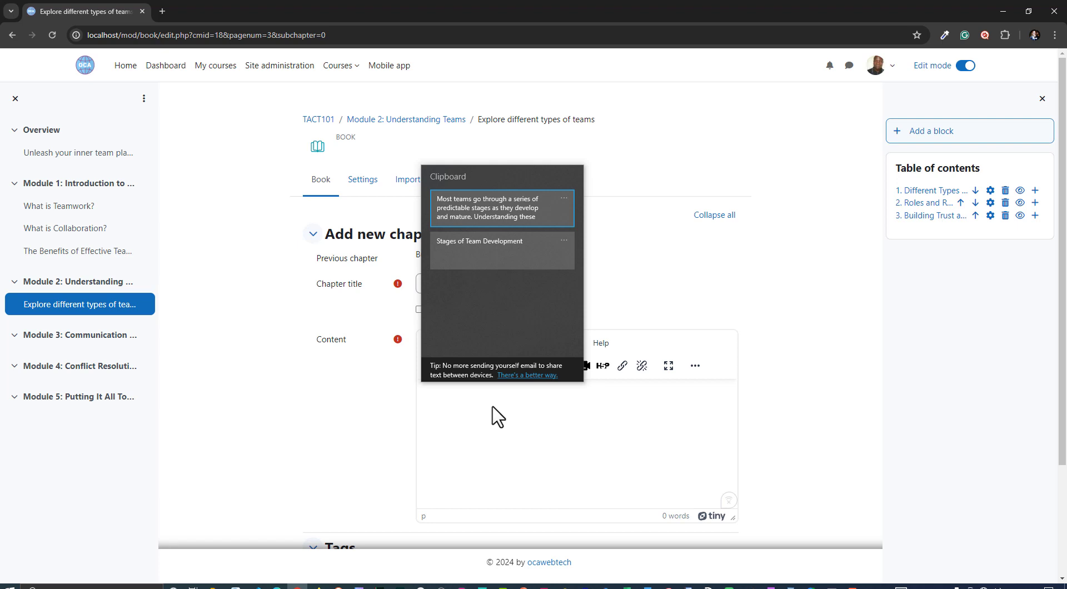
{"action": "key", "text": "Return"}
{"action": "scroll", "coordinate": [549, 438], "scroll_direction": "up", "scroll_amount": 5}
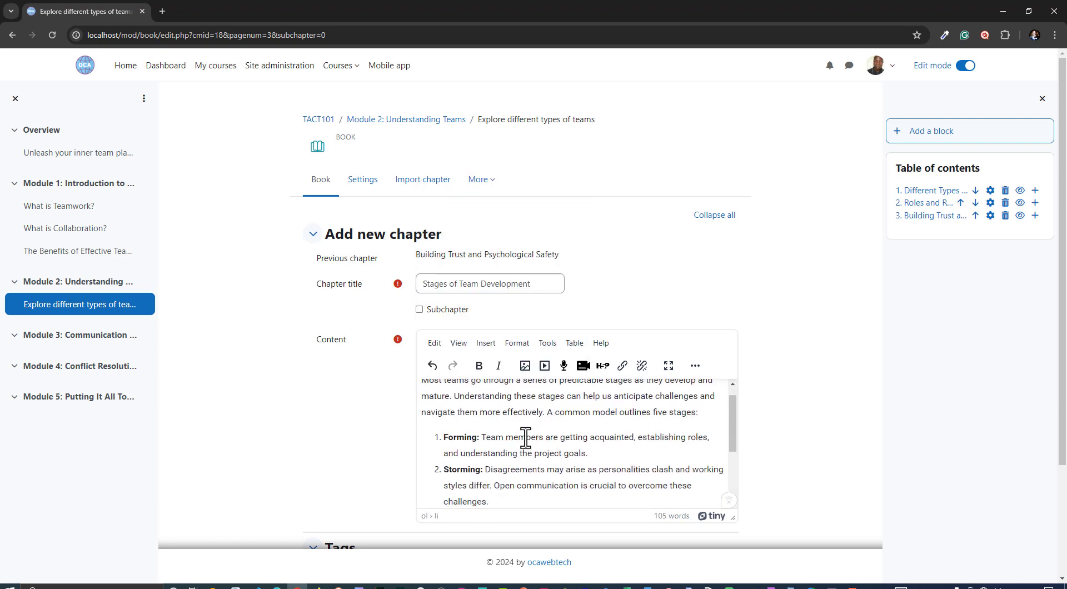
{"action": "scroll", "coordinate": [526, 438], "scroll_direction": "down", "scroll_amount": 2}
{"action": "scroll", "coordinate": [383, 439], "scroll_direction": "down", "scroll_amount": 3}
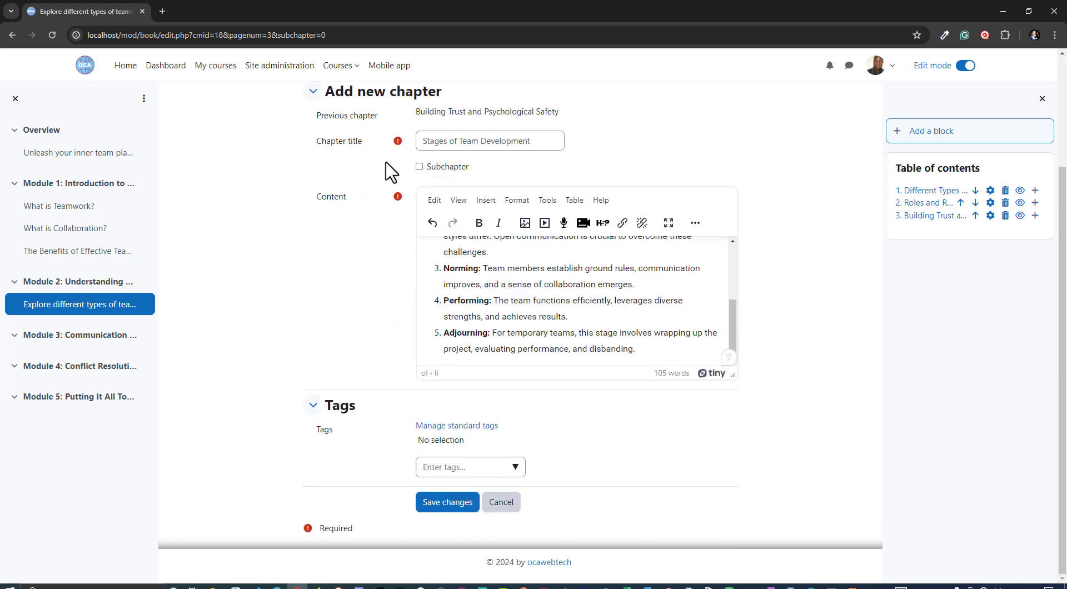
{"action": "left_click", "coordinate": [444, 502]}
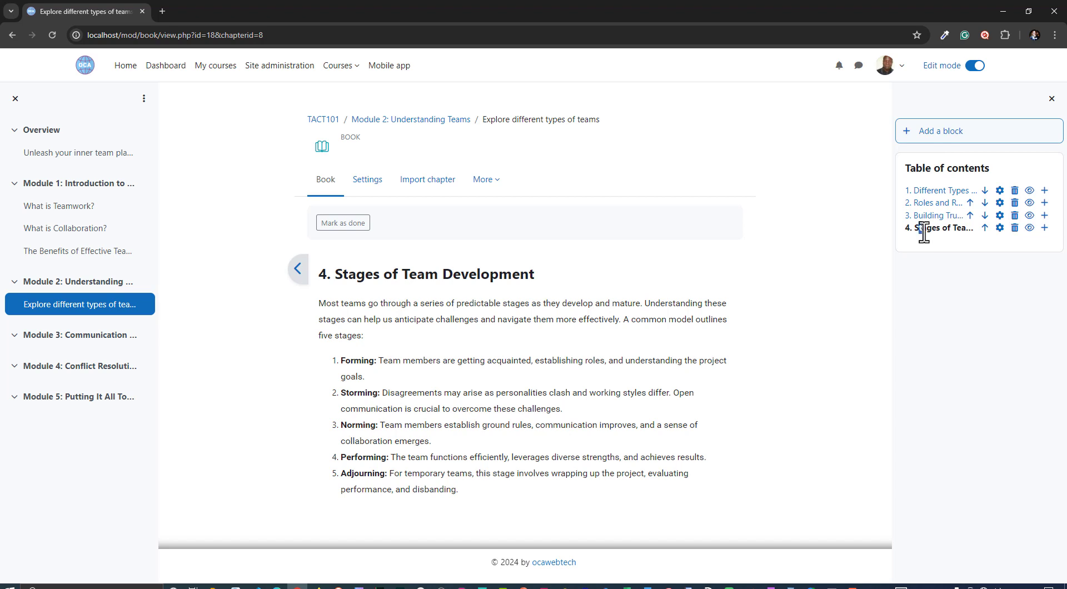
Move the Stages of Team Development chapter up twice so it becomes the second chapter
{"action": "left_click_drag", "start_coordinate": [924, 232], "coordinate": [949, 233]}
{"action": "left_click", "coordinate": [933, 243]}
{"action": "left_click", "coordinate": [985, 228]}
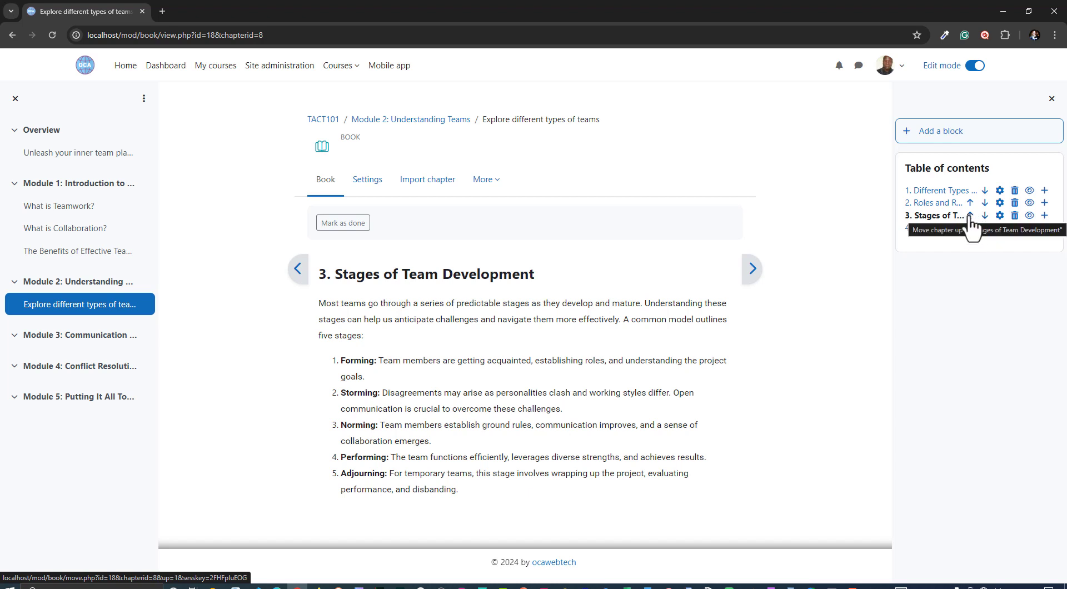
{"action": "left_click", "coordinate": [970, 216]}
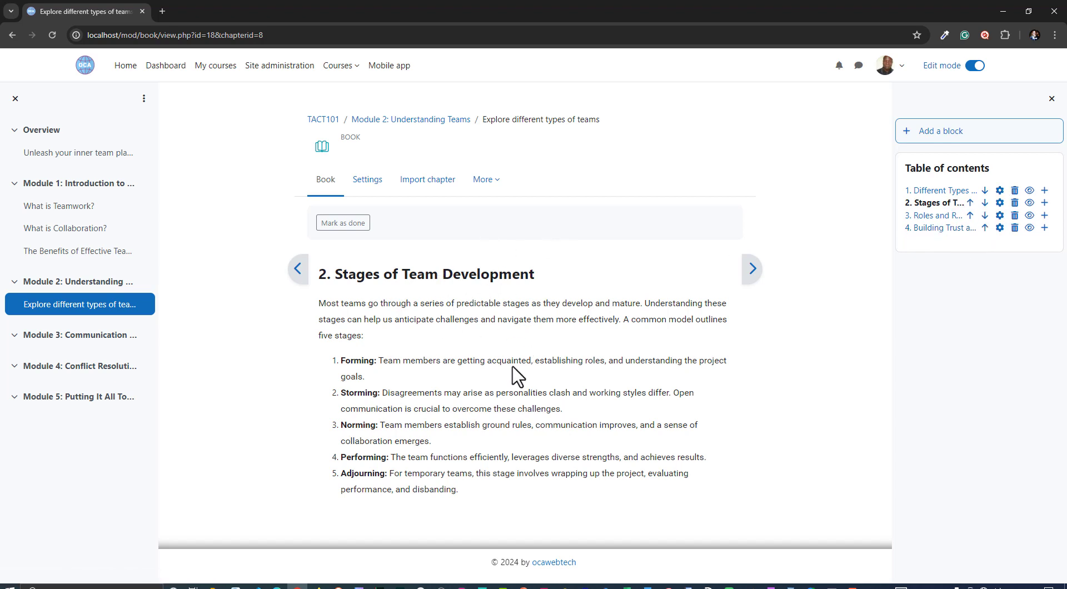
Open the Different Types of Teams chapter for editing and save it again
{"action": "left_click", "coordinate": [1000, 192]}
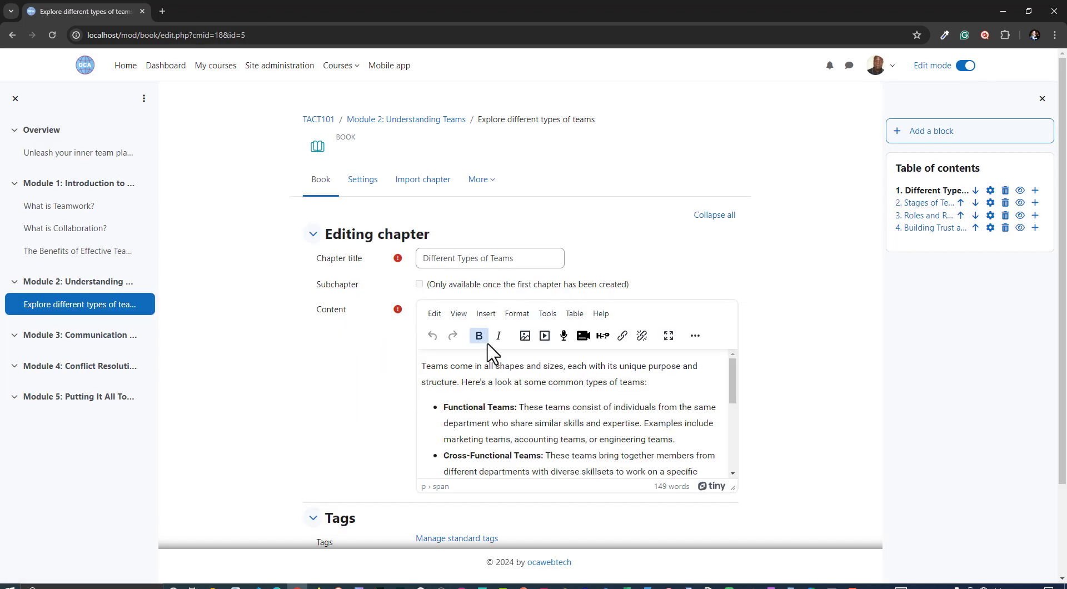
{"action": "scroll", "coordinate": [500, 414], "scroll_direction": "down", "scroll_amount": 6}
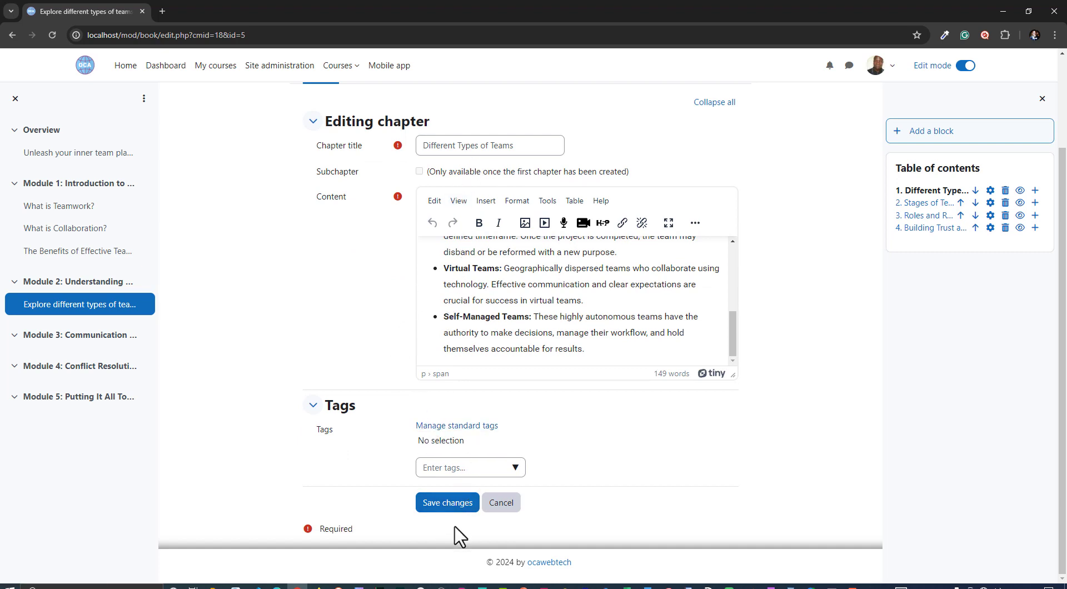
{"action": "left_click", "coordinate": [447, 505]}
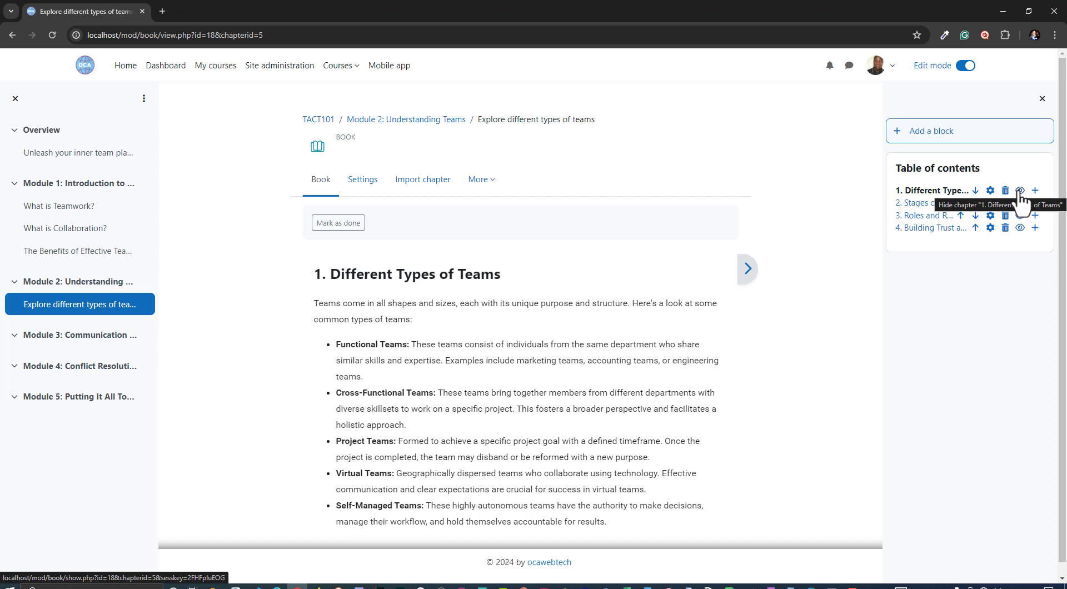
Hide the Different Types of Teams chapter and show it again
{"action": "left_click", "coordinate": [1020, 191]}
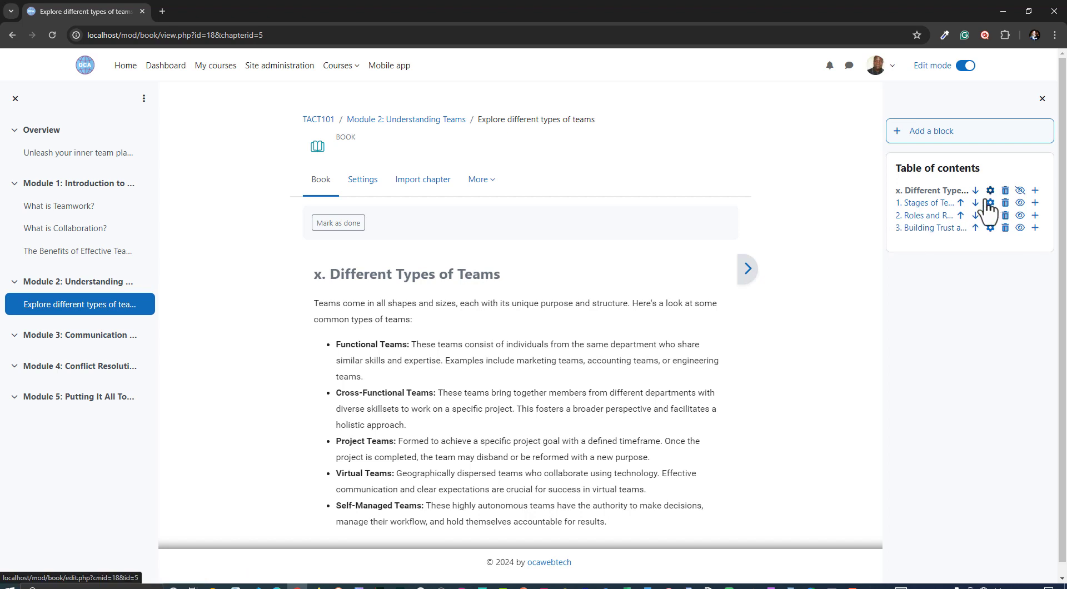
{"action": "left_click", "coordinate": [1021, 190]}
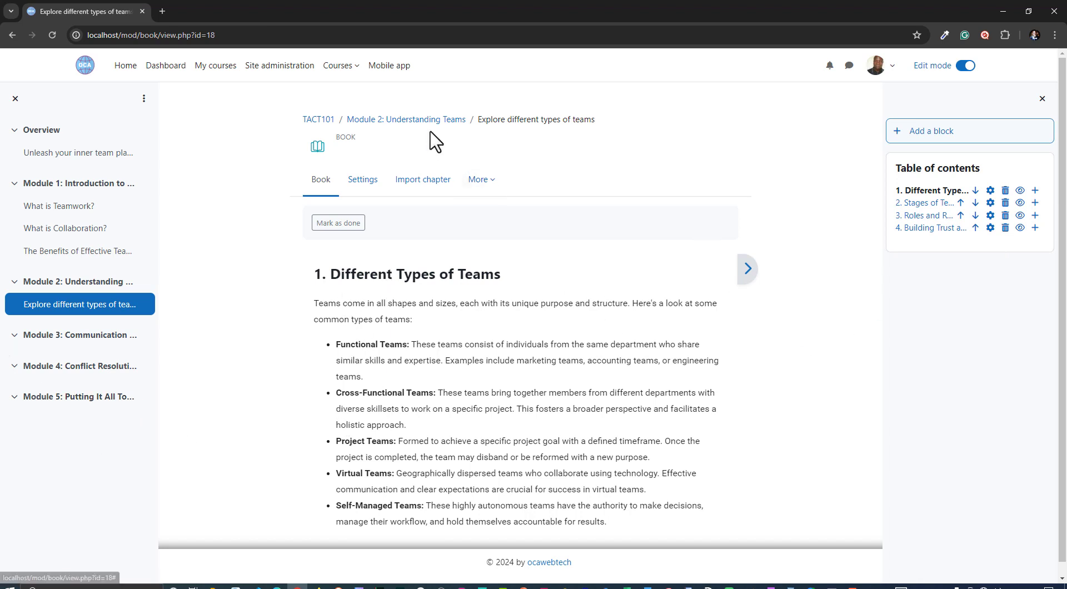
Return to the Module 2: Understanding Teams section page
{"action": "left_click", "coordinate": [412, 120]}
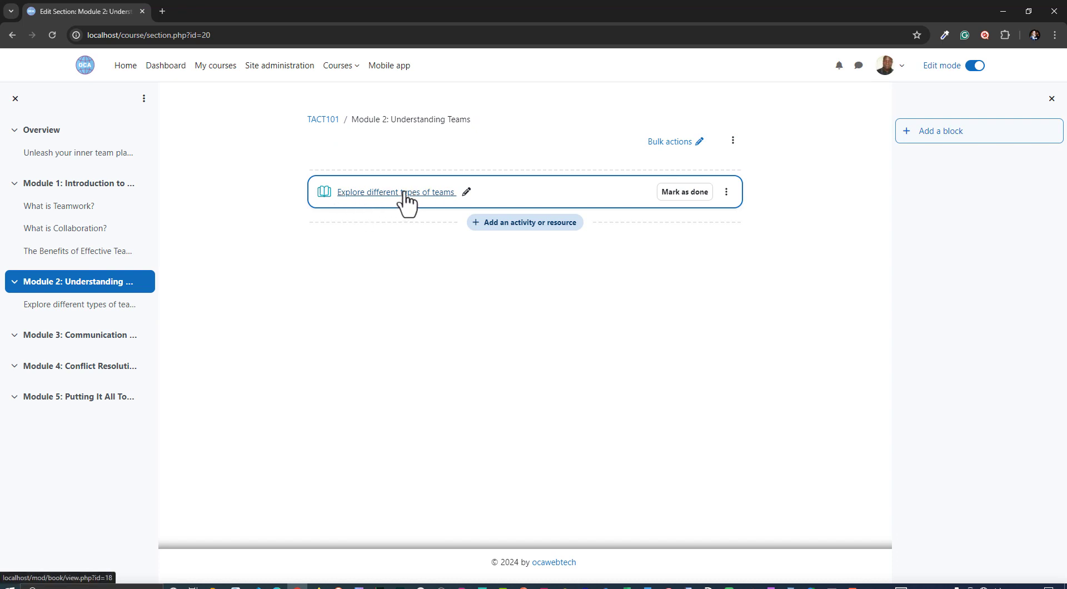
Return to the TACT101 course page and switch off edit mode
{"action": "left_click", "coordinate": [323, 120]}
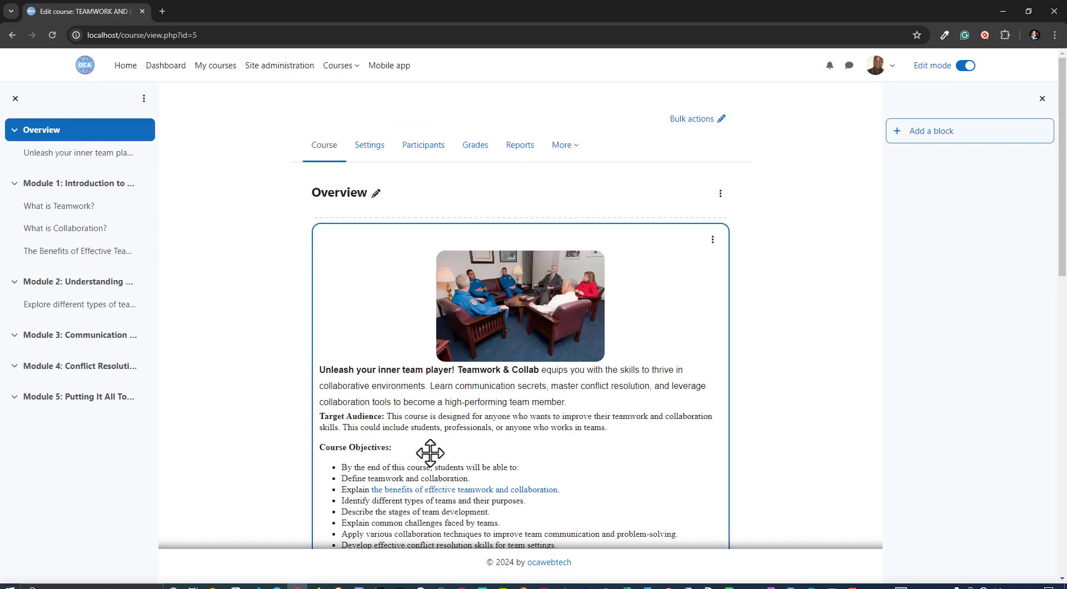
{"action": "scroll", "coordinate": [429, 453], "scroll_direction": "down", "scroll_amount": 6}
{"action": "scroll", "coordinate": [370, 412], "scroll_direction": "down", "scroll_amount": 4}
{"action": "scroll", "coordinate": [373, 431], "scroll_direction": "down", "scroll_amount": 1}
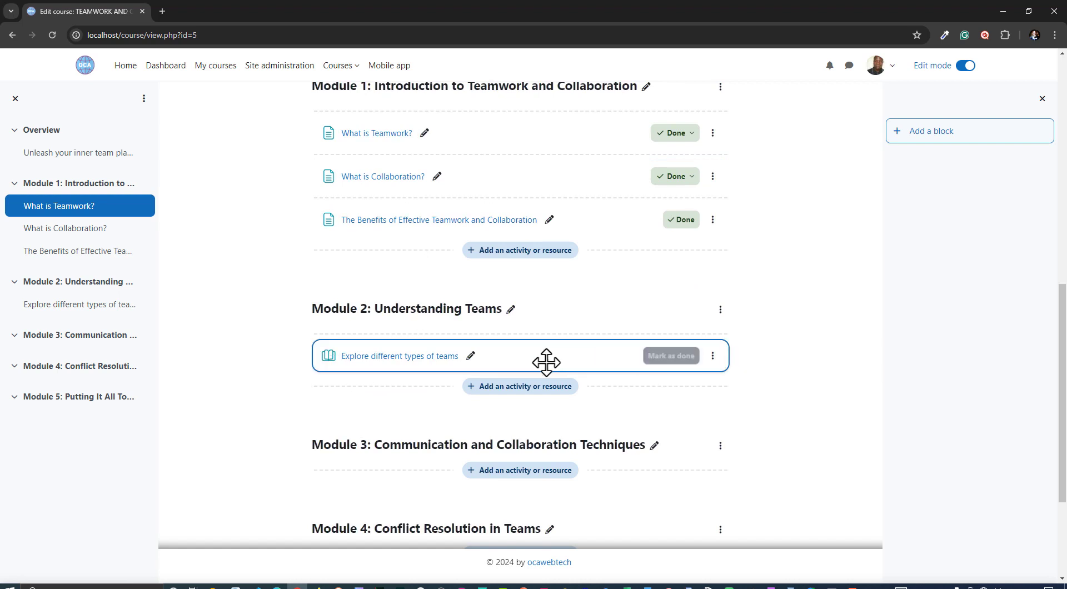
{"action": "scroll", "coordinate": [823, 237], "scroll_direction": "up", "scroll_amount": 6}
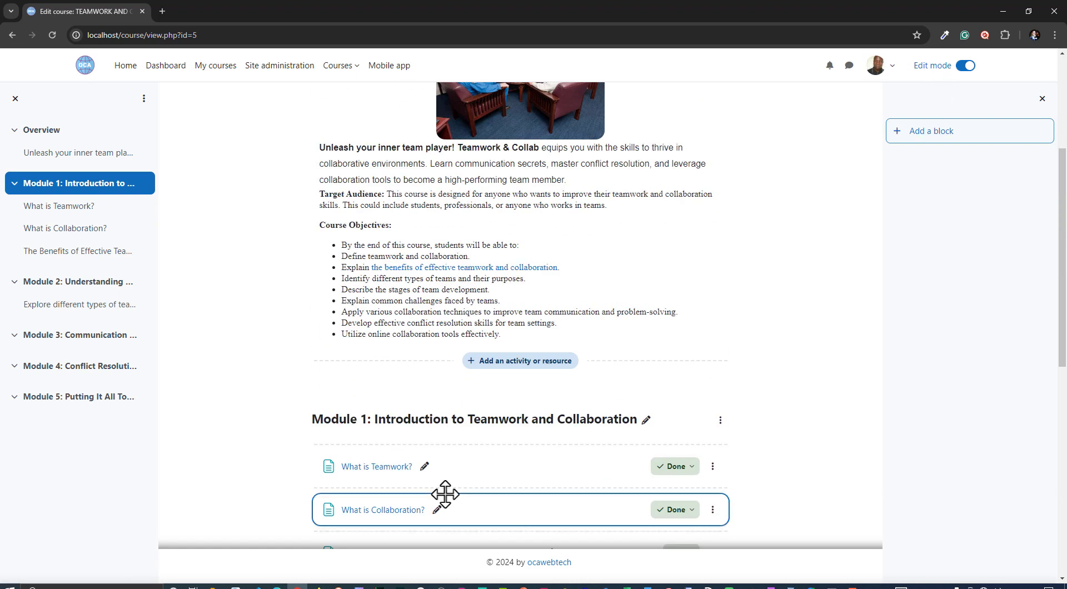
{"action": "scroll", "coordinate": [809, 158], "scroll_direction": "down", "scroll_amount": 5}
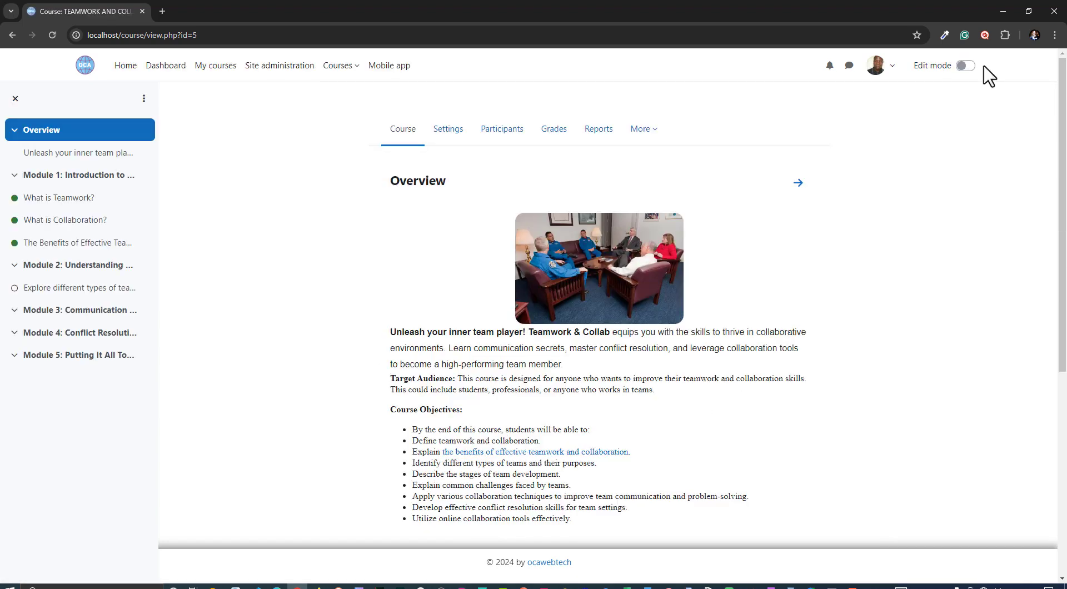
Open the Explore different types of teams book from Module 2 as a learner and advance to its next chapter
{"action": "scroll", "coordinate": [458, 438], "scroll_direction": "down", "scroll_amount": 6}
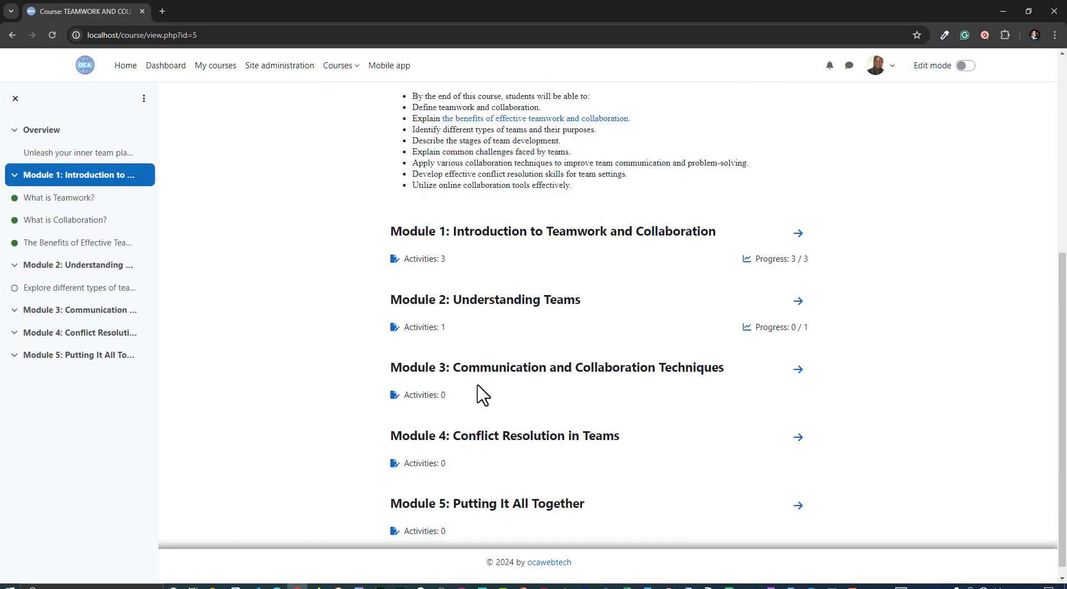
{"action": "scroll", "coordinate": [479, 393], "scroll_direction": "up", "scroll_amount": 4}
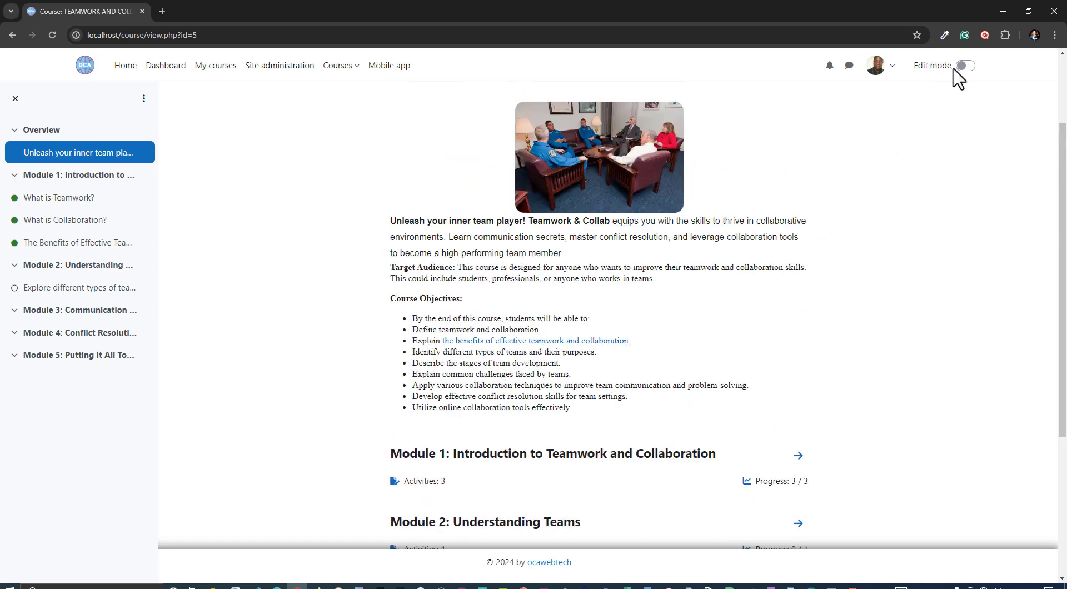
{"action": "scroll", "coordinate": [484, 378], "scroll_direction": "down", "scroll_amount": 4}
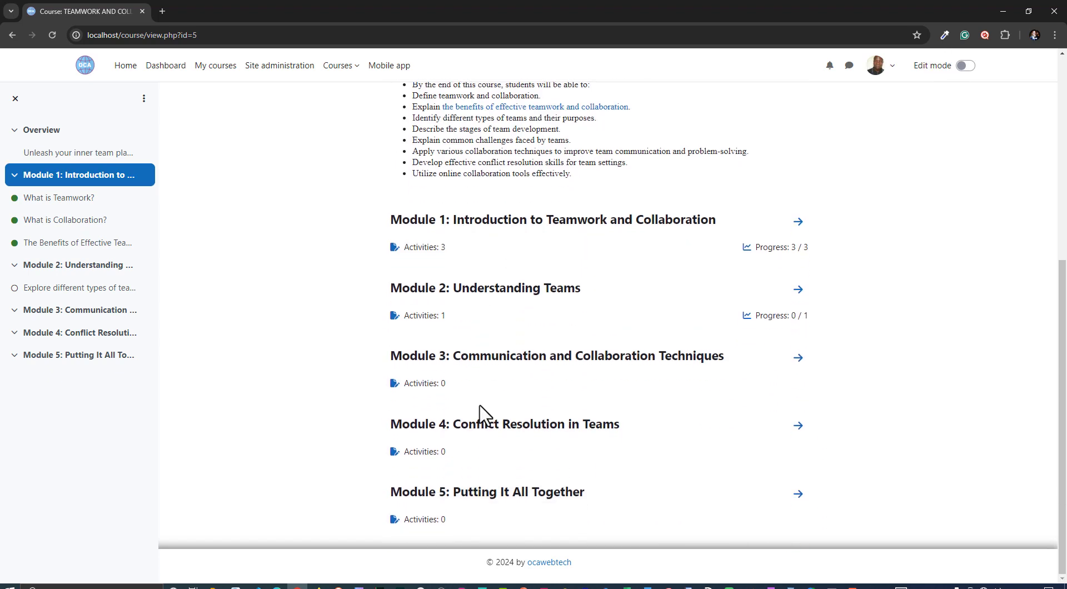
{"action": "left_click", "coordinate": [496, 292]}
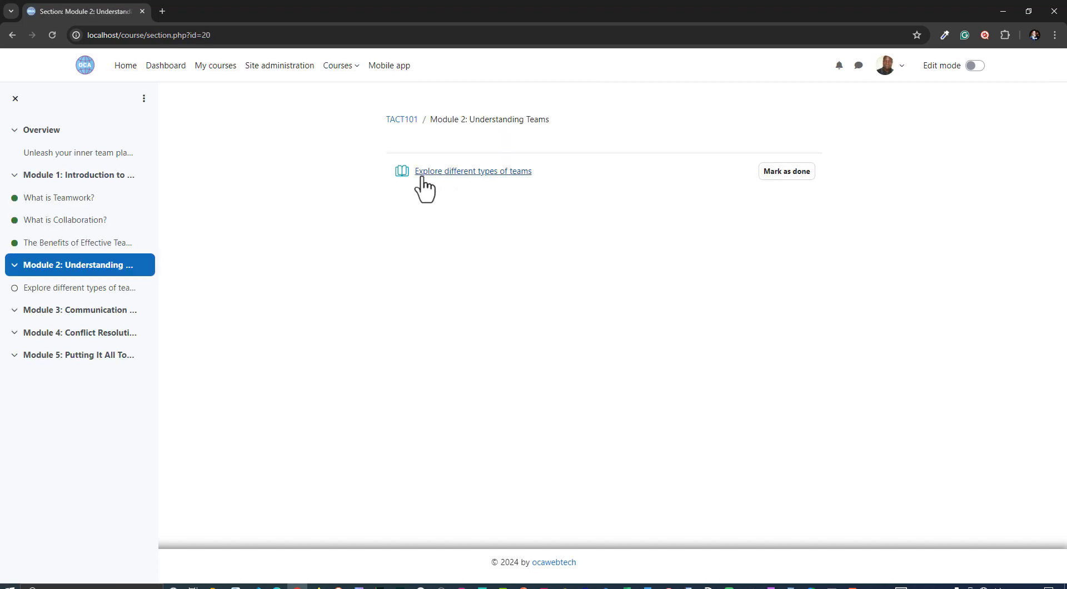
{"action": "left_click", "coordinate": [456, 177]}
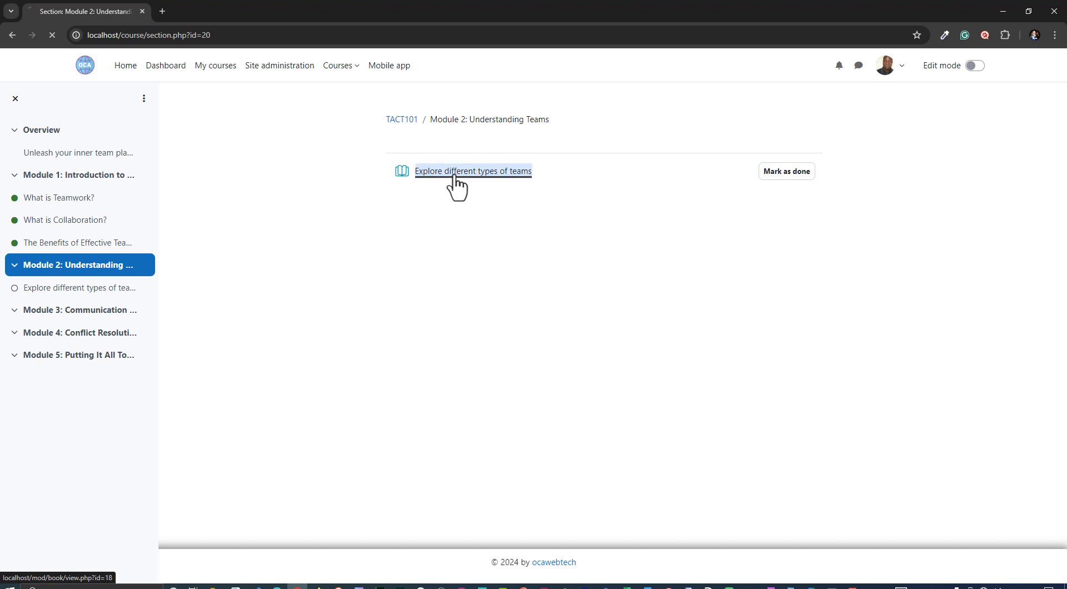
{"action": "scroll", "coordinate": [418, 405], "scroll_direction": "down", "scroll_amount": 1}
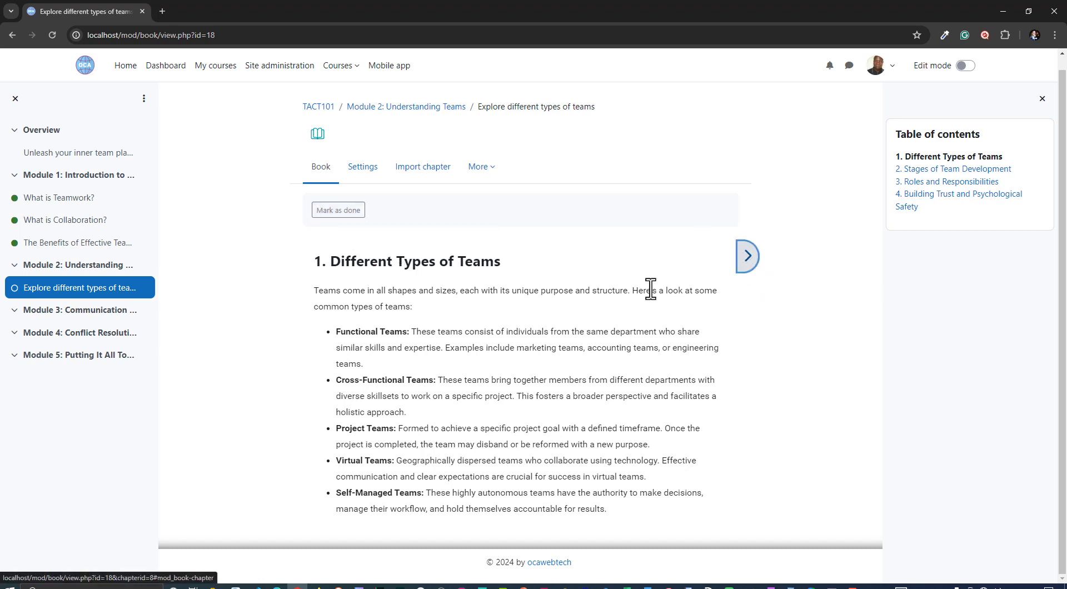
{"action": "left_click", "coordinate": [756, 258]}
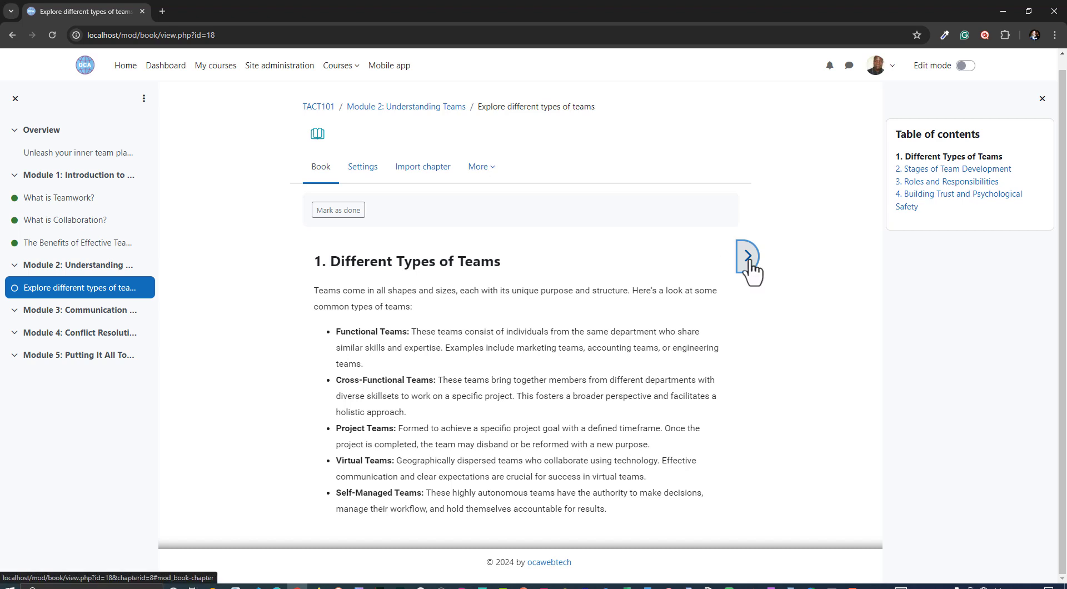